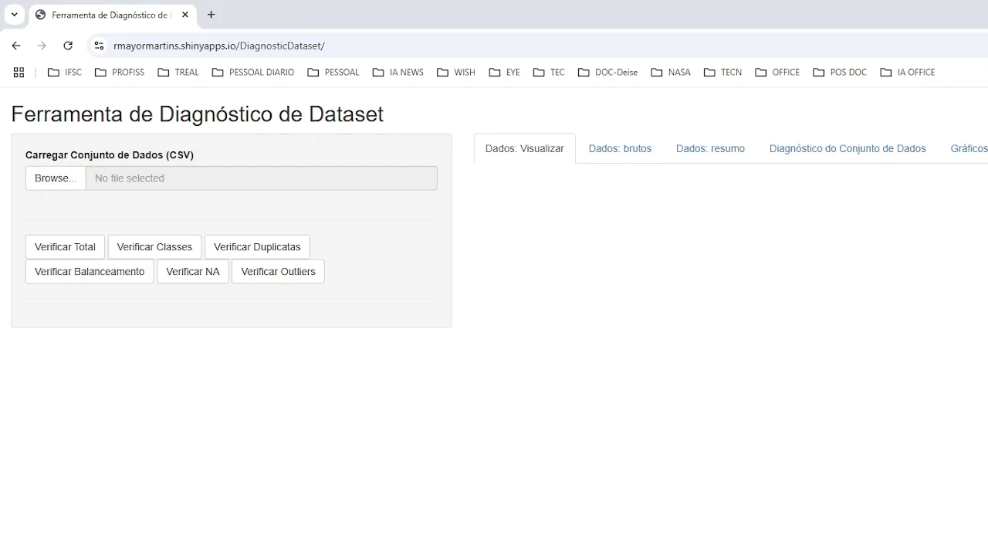
Step: Switch to RStudio and review the Shiny interface and server code in app.R
key(alt+Tab)
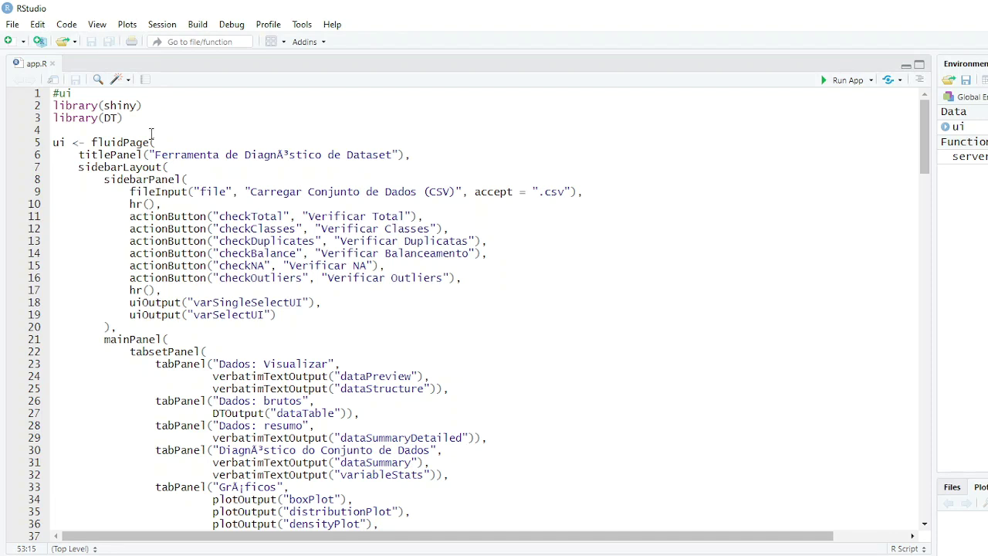
scroll(510, 247, down, 1)
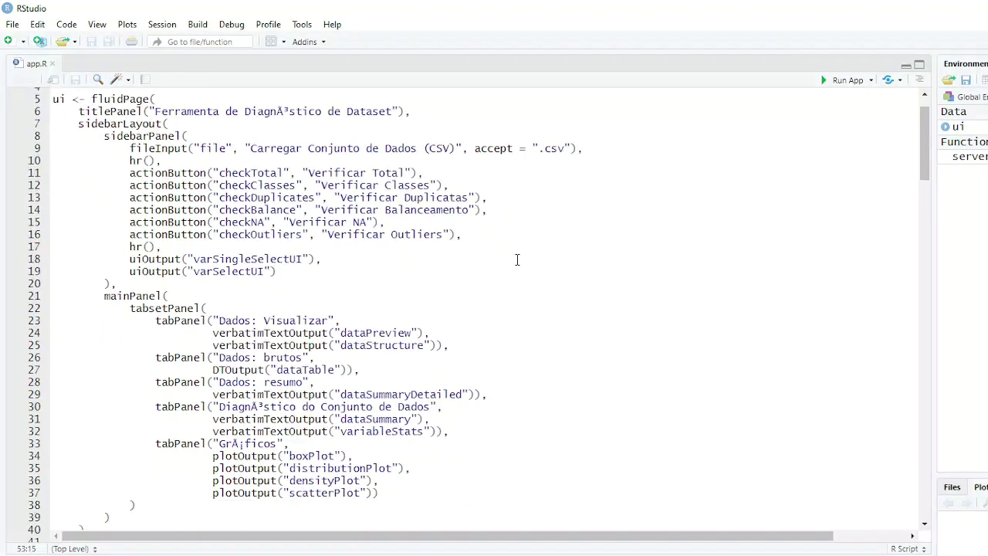
scroll(517, 259, down, 9)
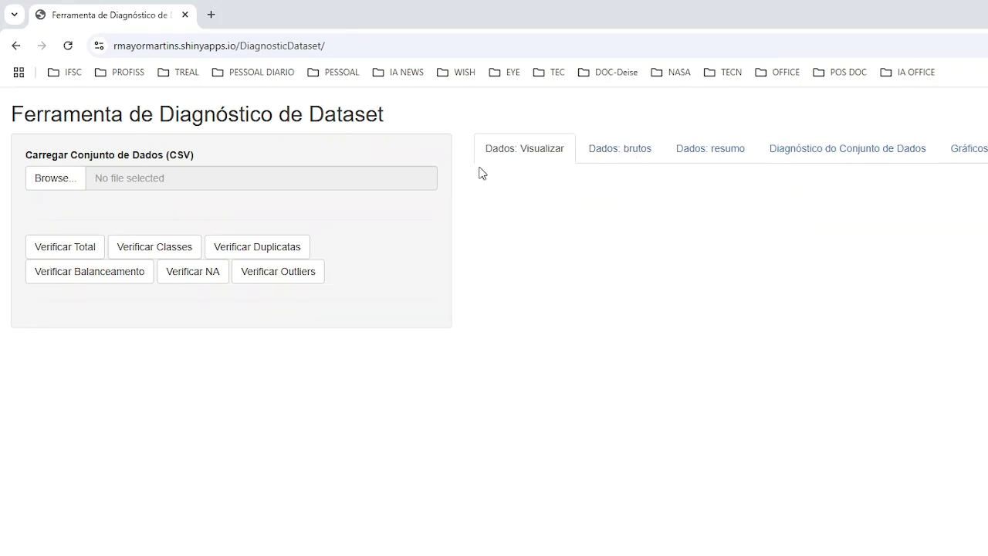
Step: Upload Iris.csv from the Documents/R/dataset/dataset_Iris folder to the dataset diagnostic tool in the browser
click(40, 177)
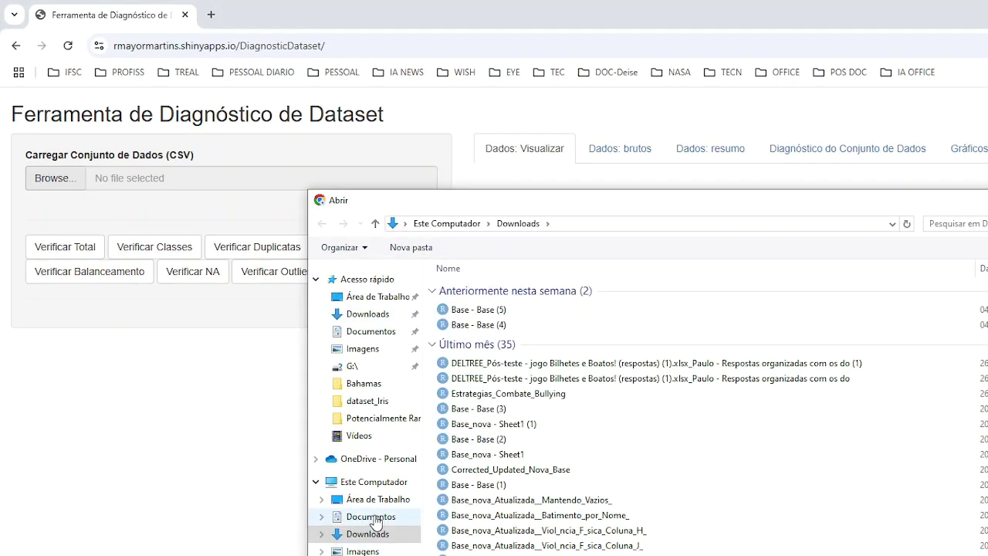
click(375, 522)
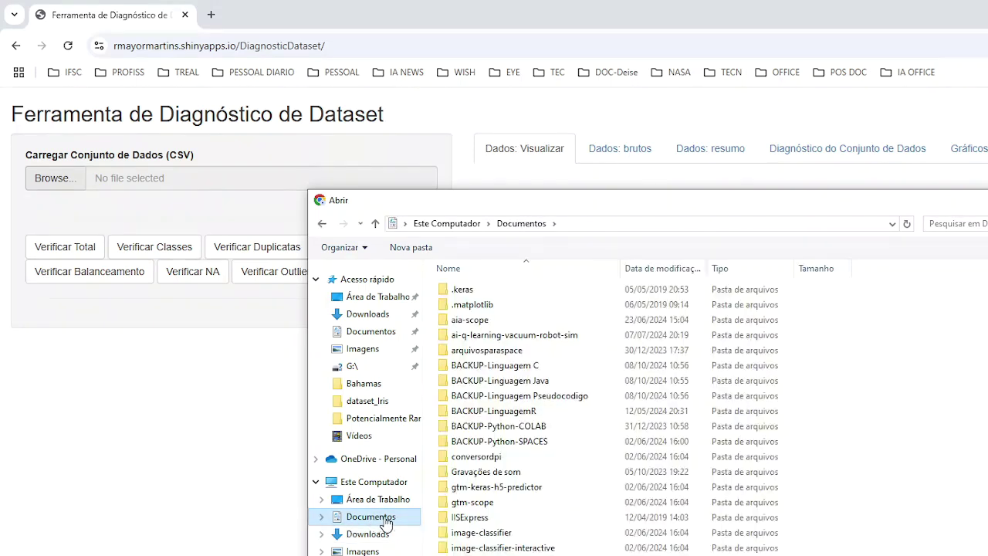
scroll(550, 476, down, 6)
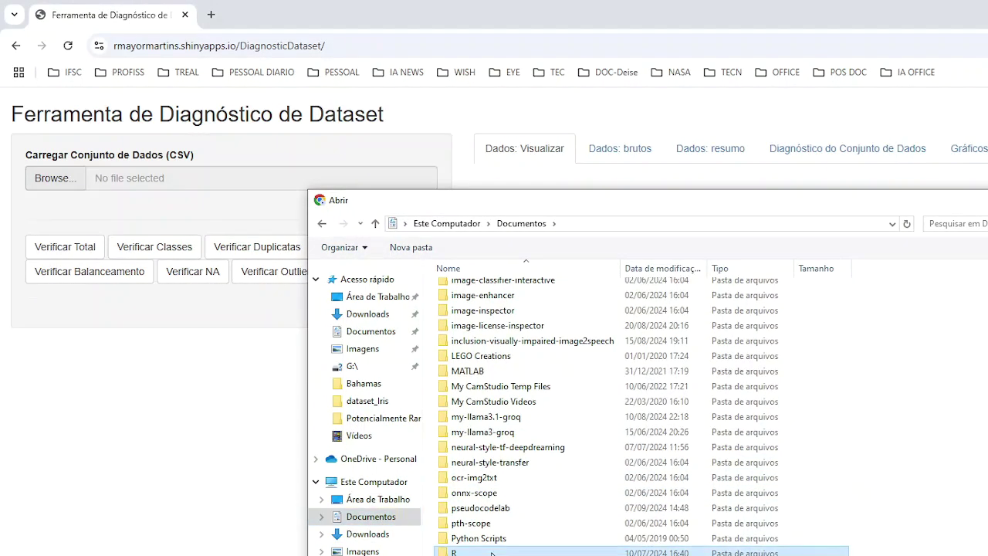
double_click(492, 552)
double_click(489, 291)
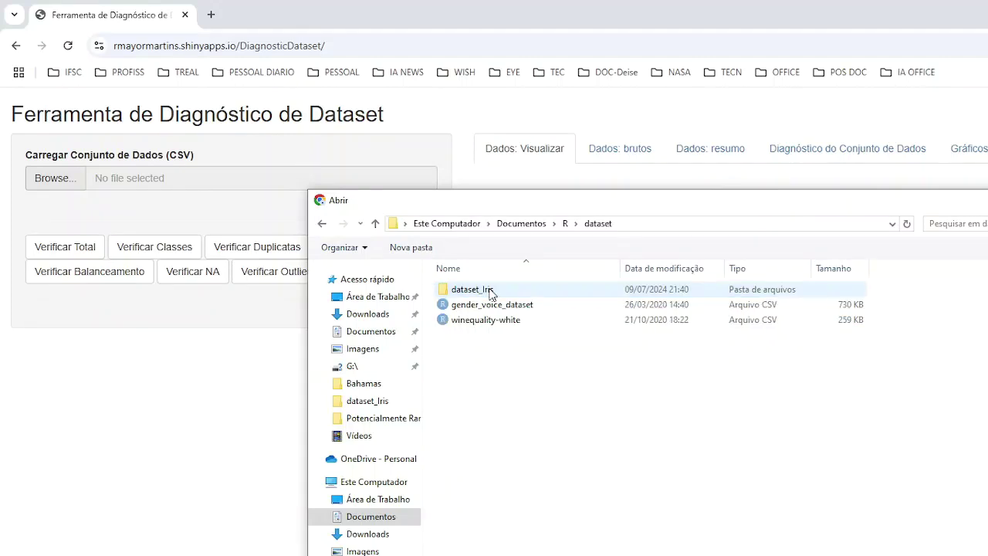
double_click(522, 291)
click(512, 293)
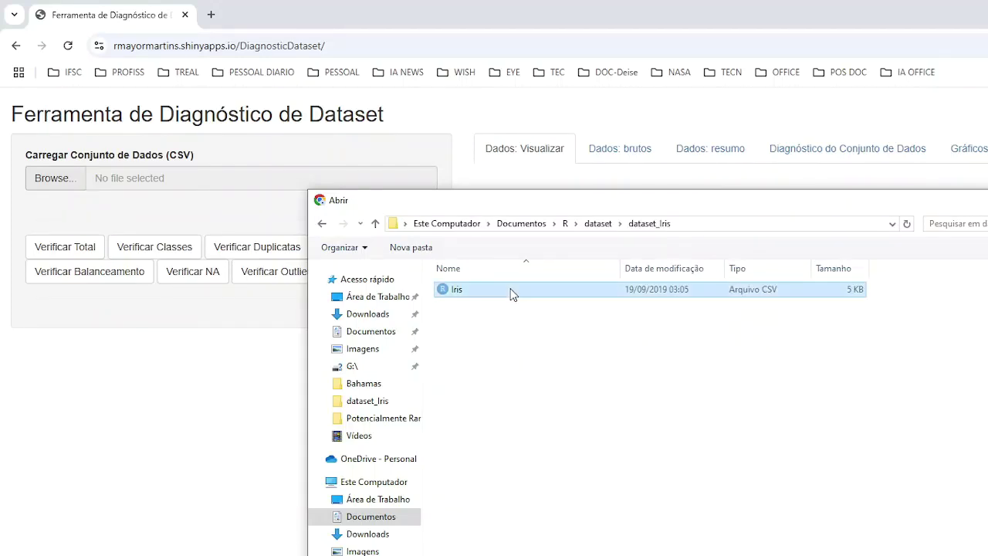
double_click(512, 293)
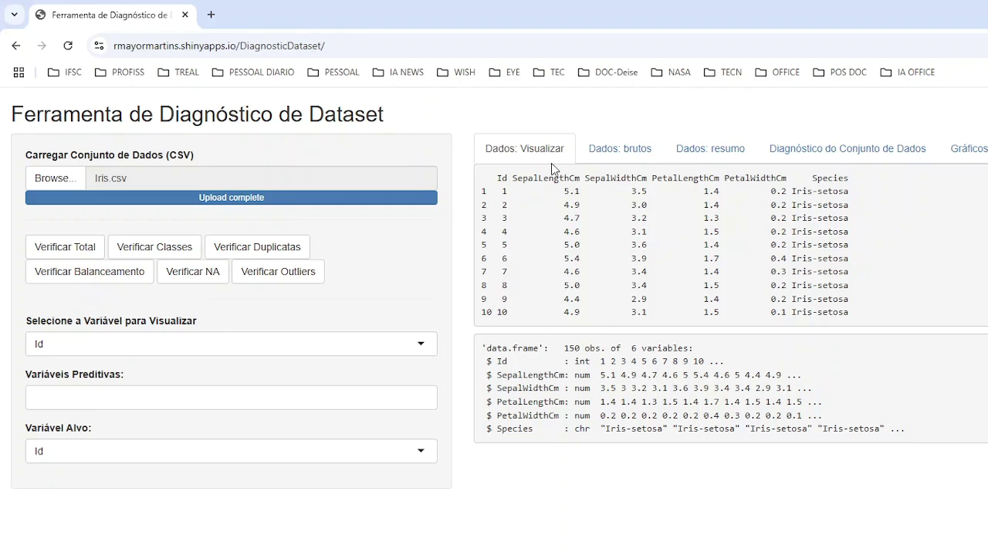
Step: Examine the raw data table and the column type frequencies for numeric and character in the data summary
click(628, 152)
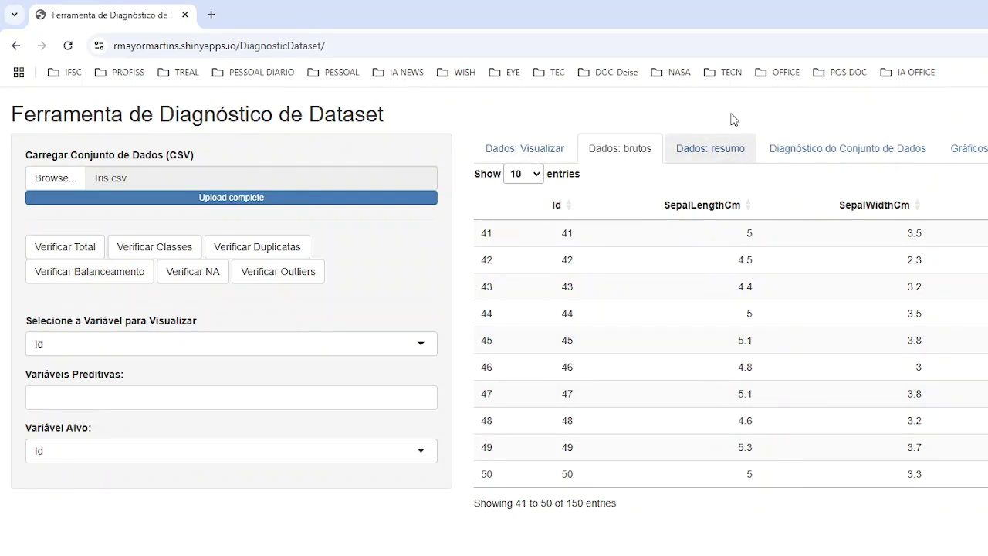
click(718, 152)
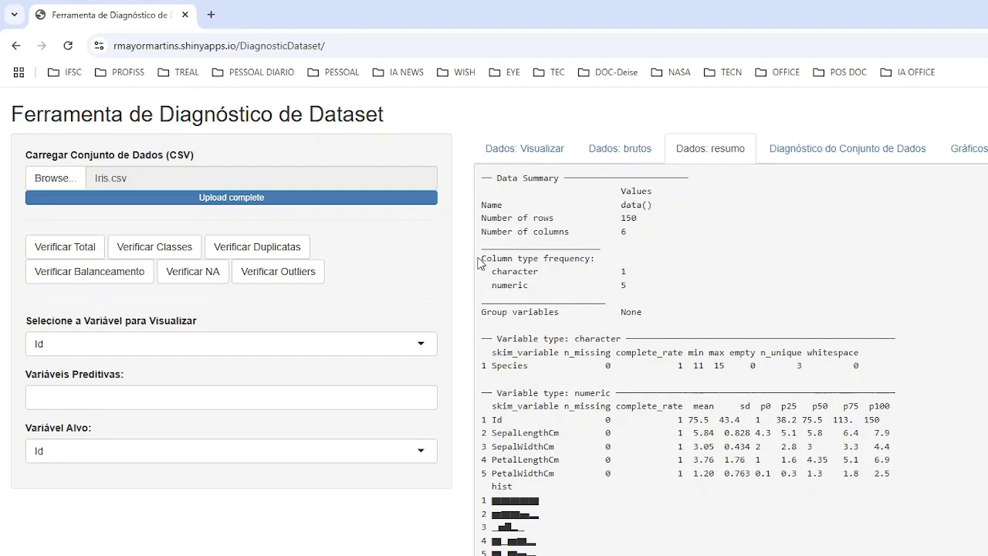
drag(482, 258, 649, 275)
click(667, 282)
drag(629, 286, 480, 287)
click(738, 291)
drag(642, 269, 480, 271)
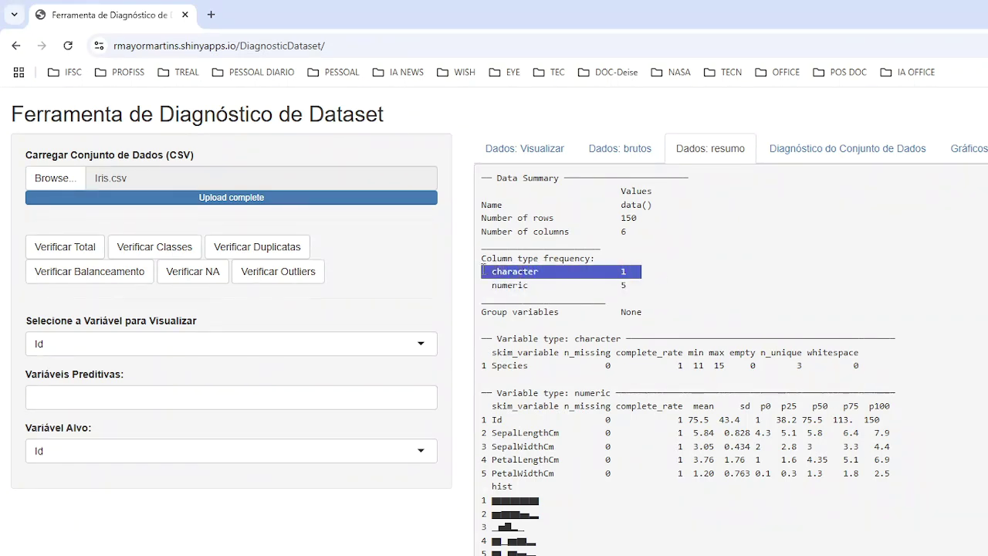
click(679, 269)
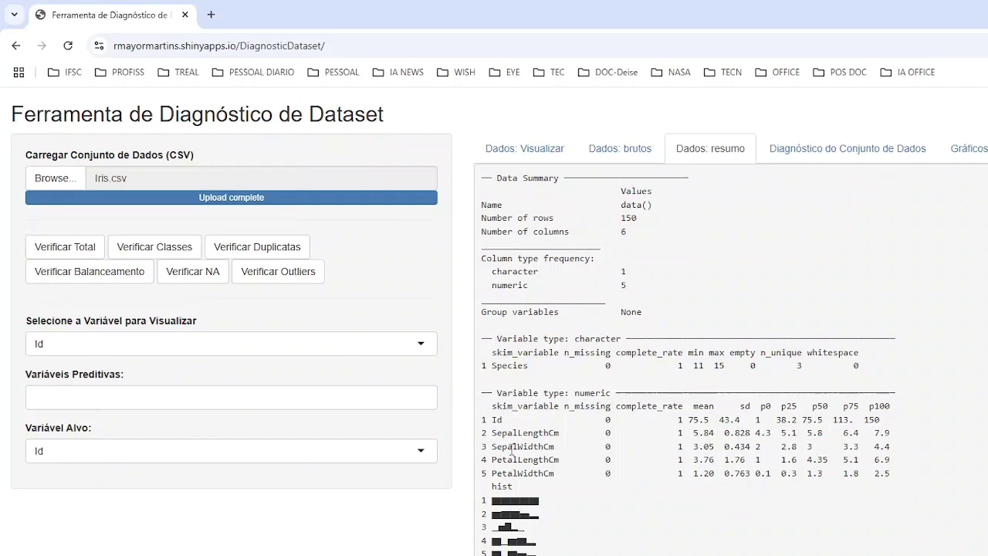
Step: Examine the numeric variables listed in the data summary, including SepalLengthCm and PetalLengthCm
drag(494, 419, 575, 491)
drag(551, 471, 473, 409)
click(627, 504)
drag(489, 429, 565, 438)
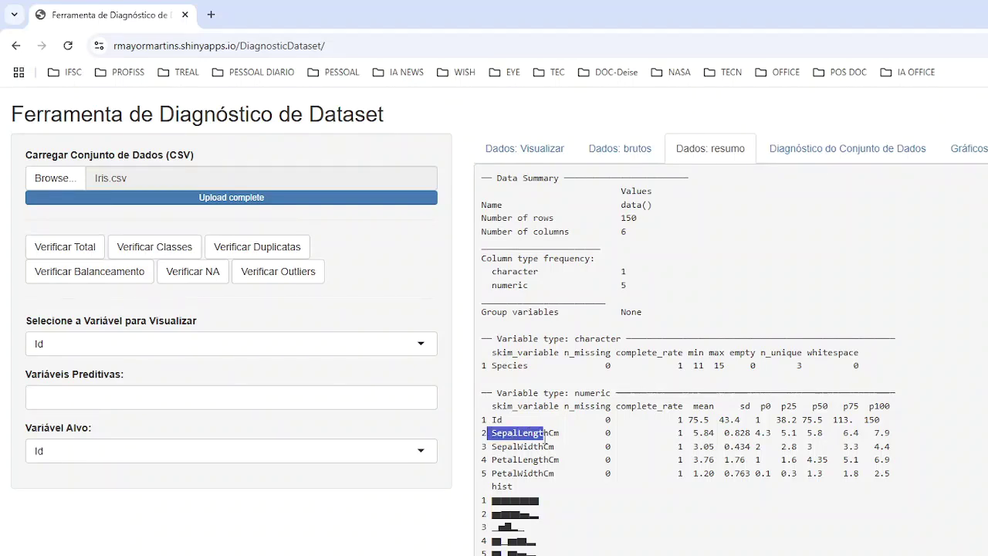
click(564, 437)
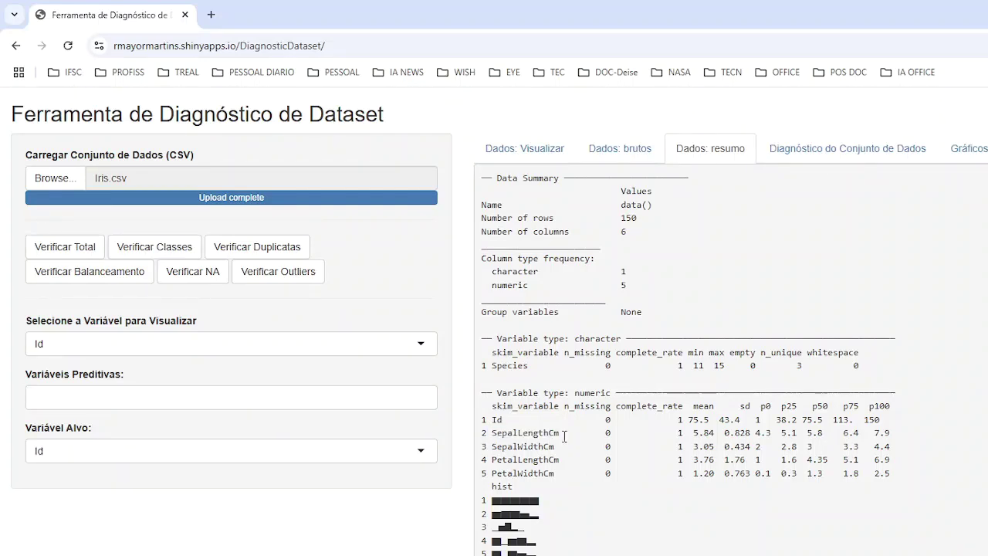
drag(563, 456, 489, 456)
click(597, 492)
Step: Compare the dataset diagnostic statistics by viewing SepalLengthCm, PetalWidthCm and Id as the selected variable
click(828, 147)
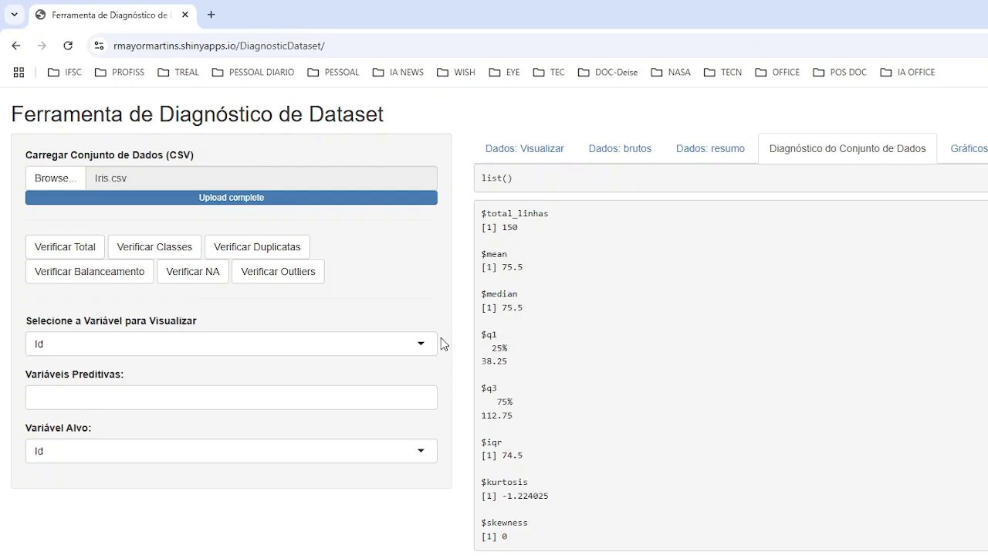
click(417, 345)
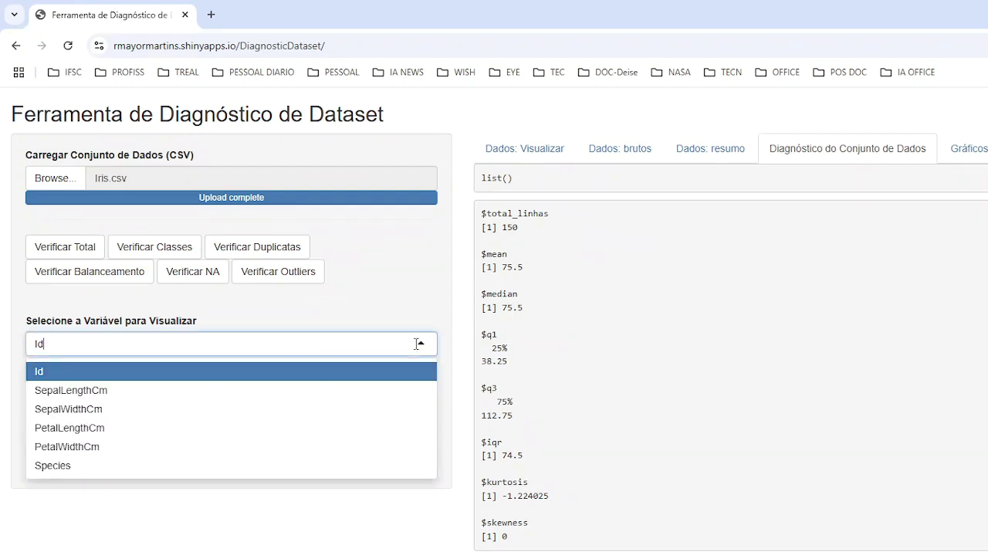
click(303, 390)
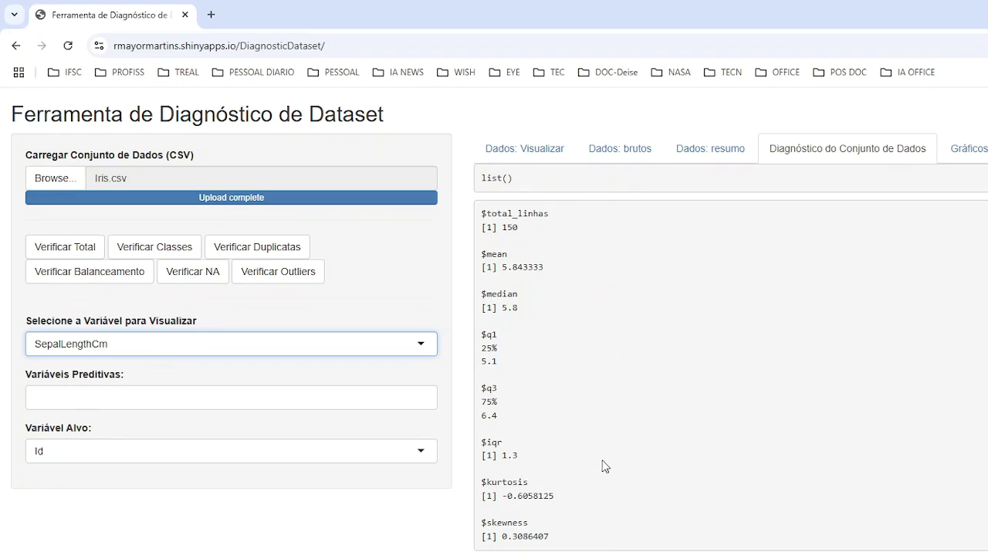
click(419, 354)
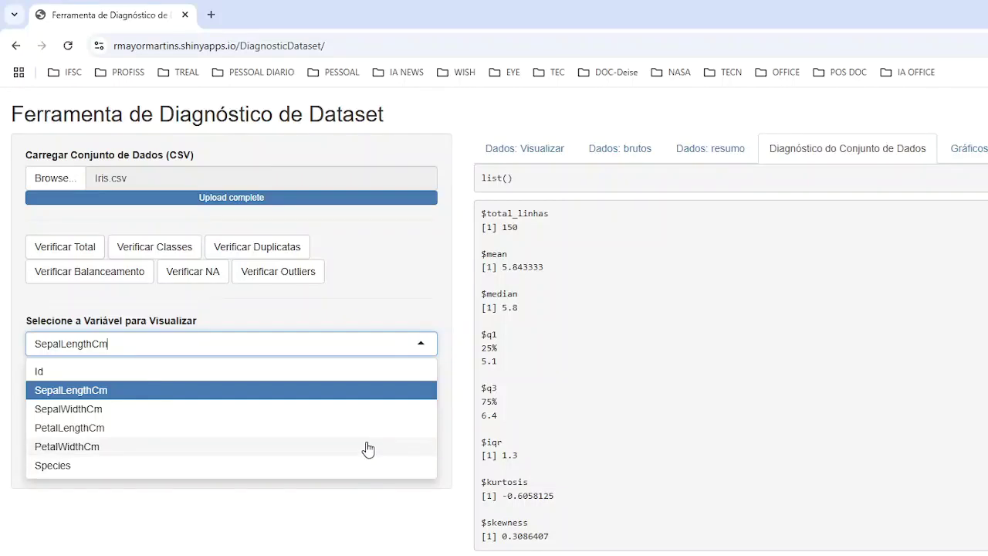
click(368, 447)
click(424, 346)
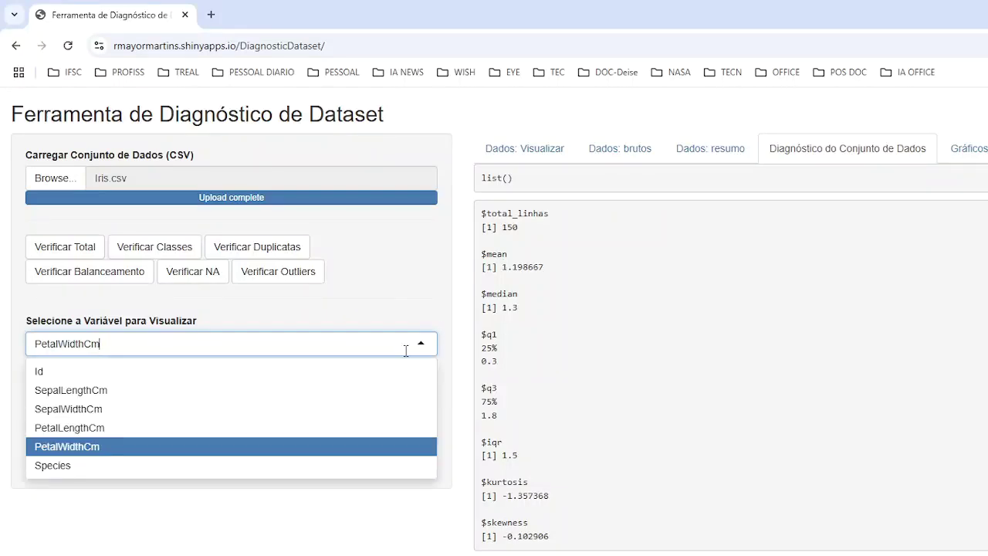
click(335, 373)
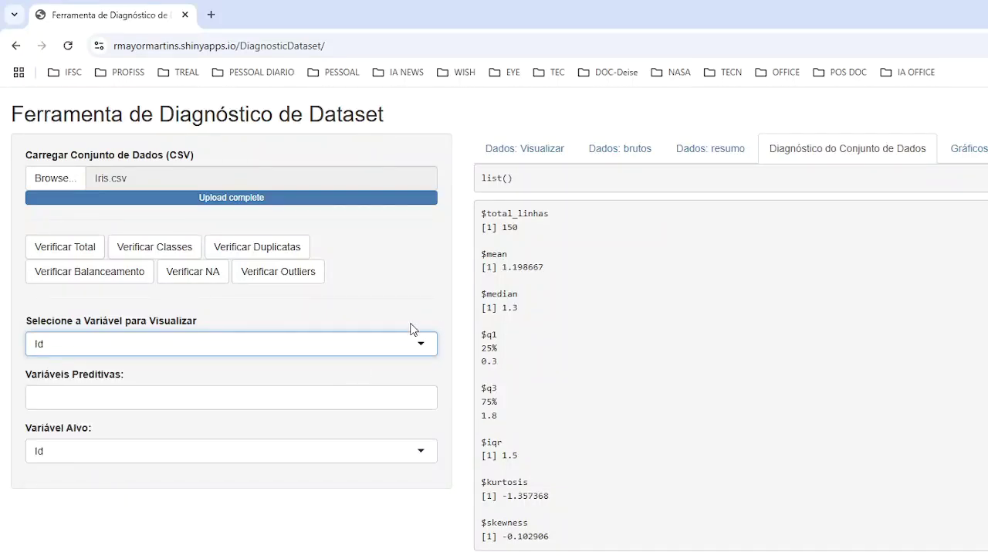
Step: Run the total and class checks on the dataset and read across the full class output
click(64, 248)
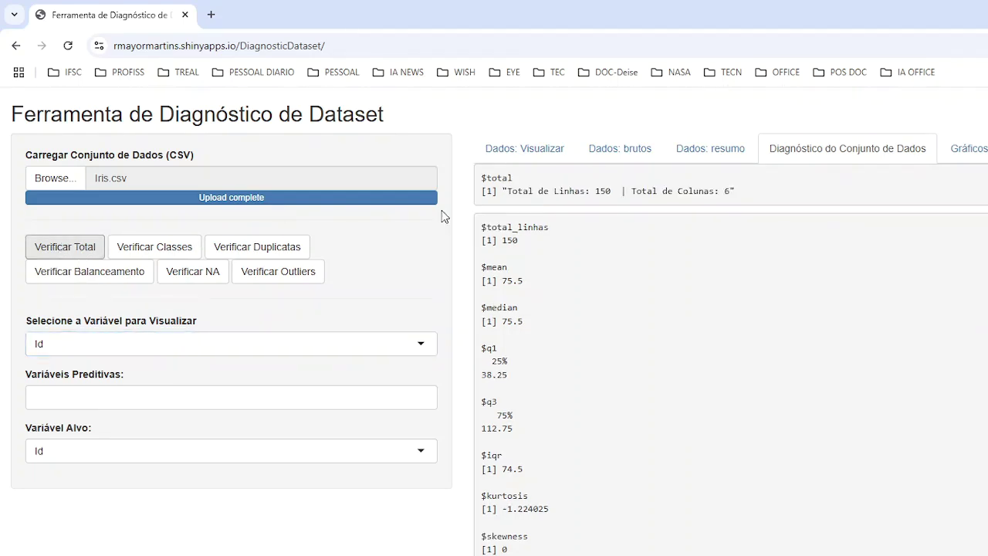
click(137, 247)
drag(548, 254, 722, 248)
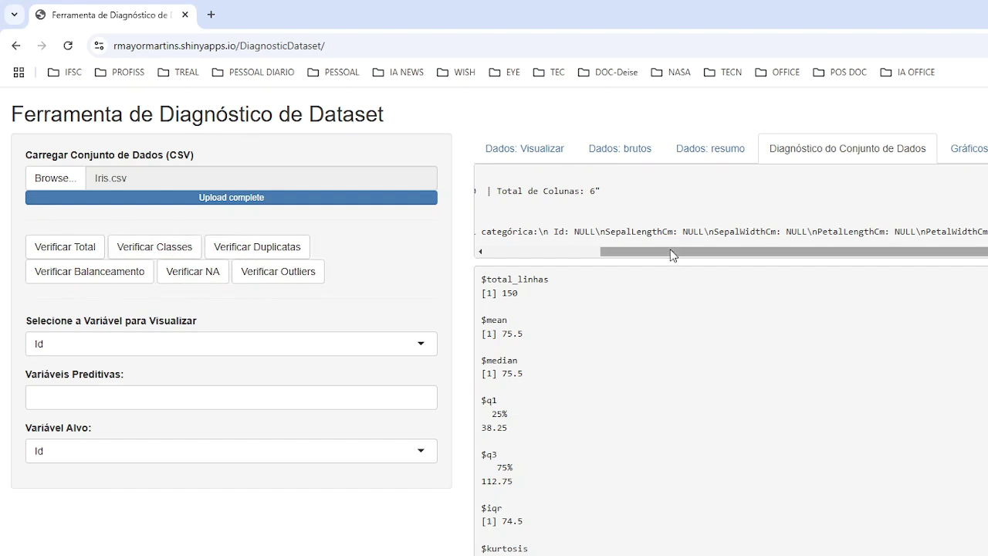
drag(672, 254, 558, 254)
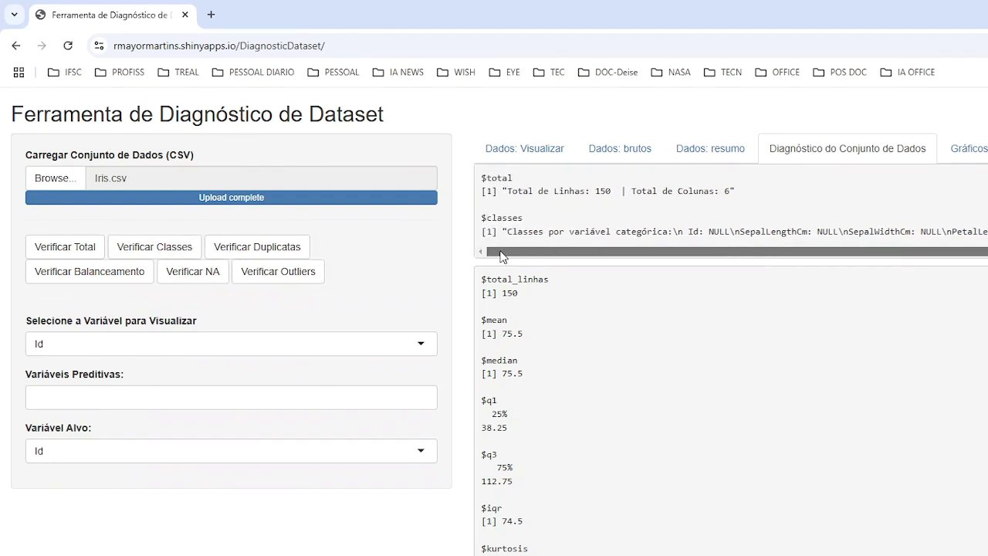
Step: Run the duplicate and class balance checks and read the balance output through to its end
click(262, 249)
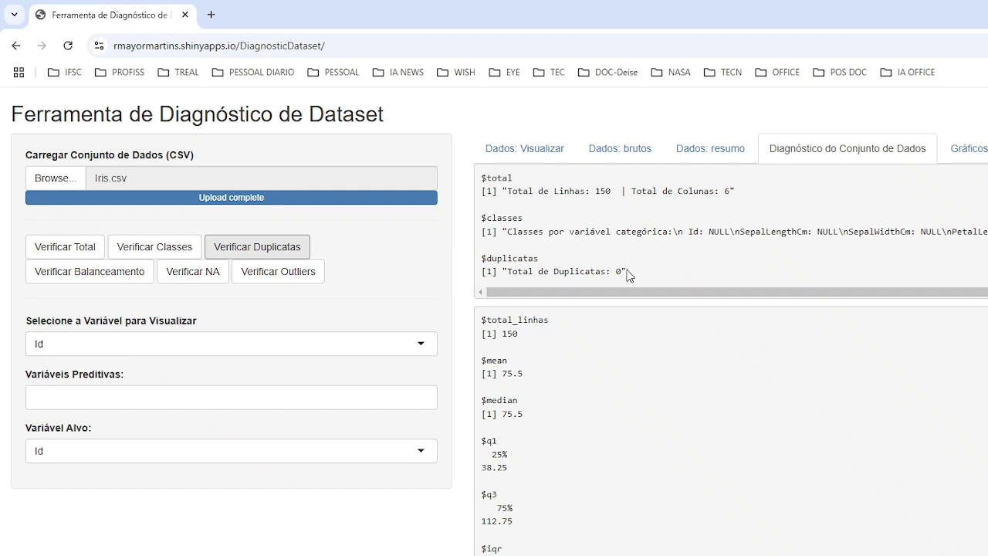
click(84, 271)
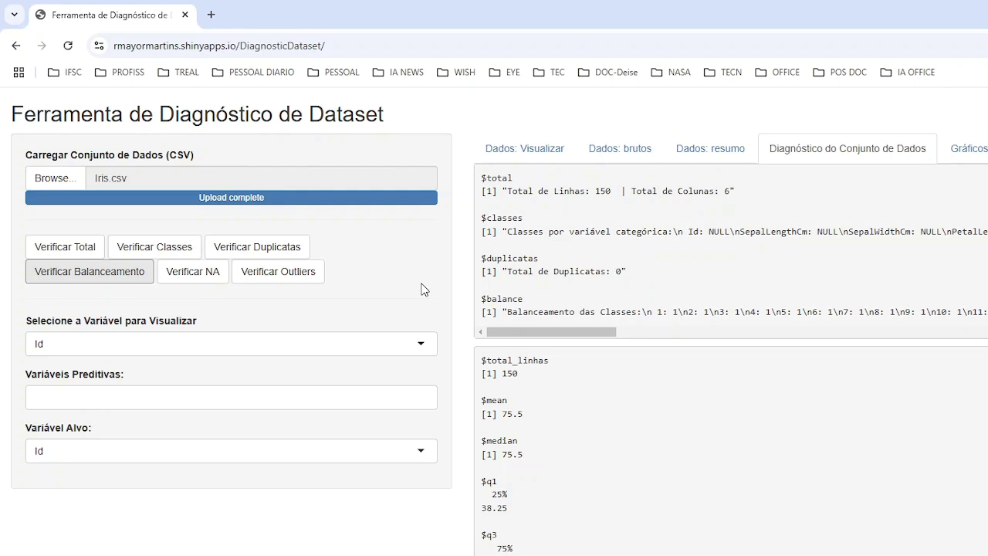
drag(520, 329, 987, 335)
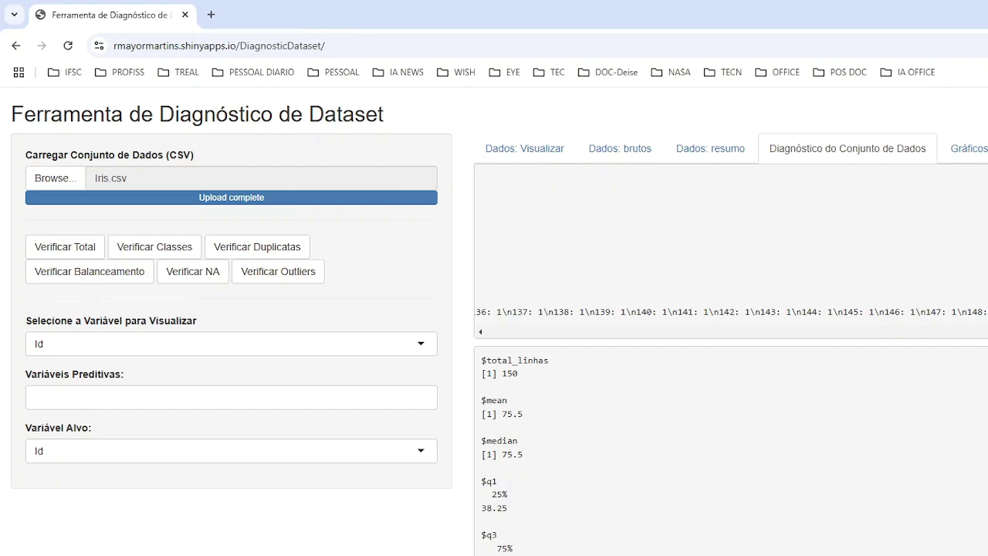
scroll(695, 309, left, 10)
drag(934, 332, 525, 337)
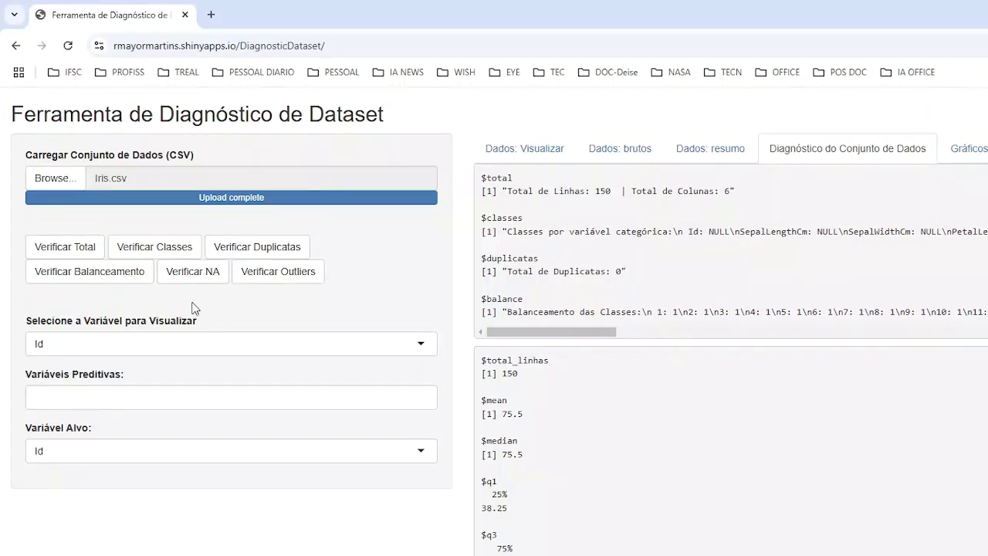
Step: Run the missing value (NA) and outlier checks on the dataset and inspect their output
click(188, 278)
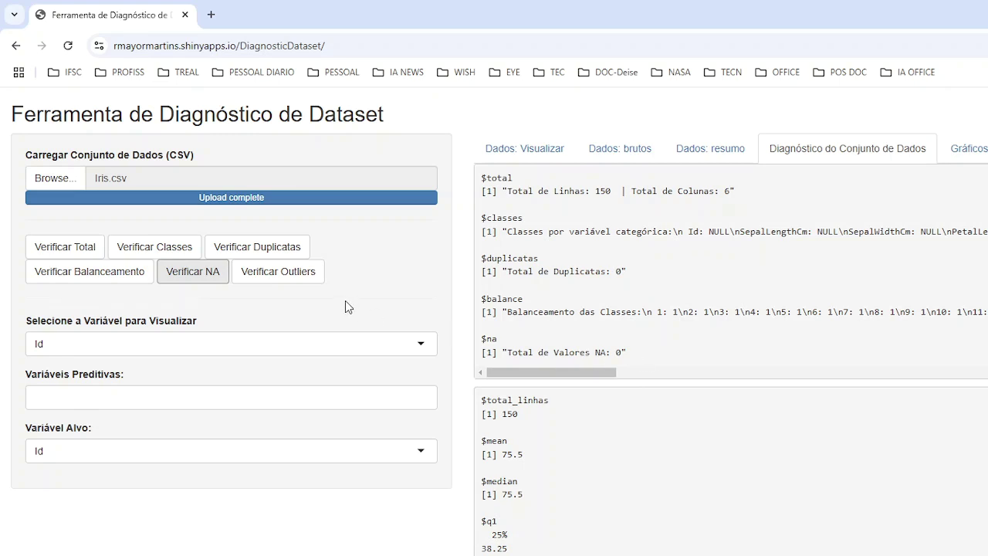
click(284, 272)
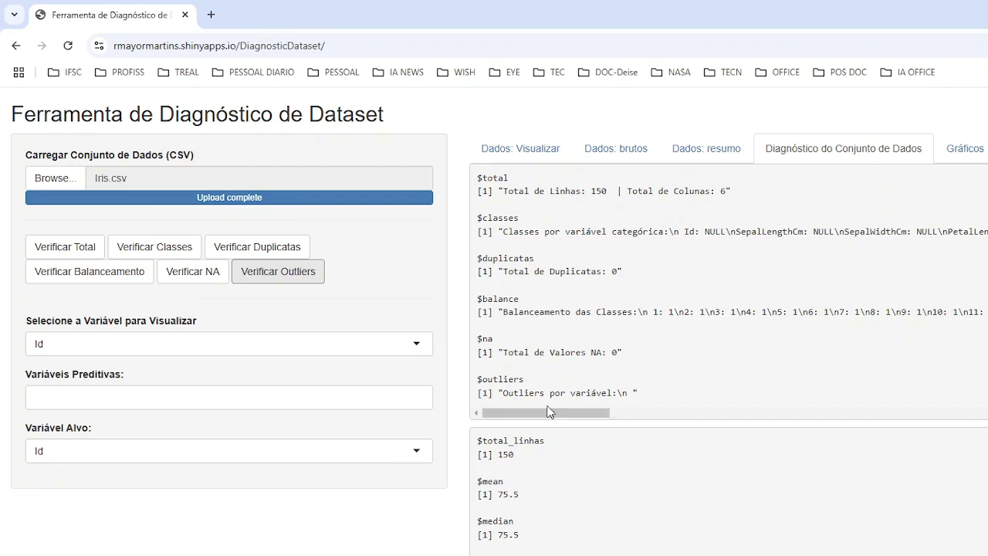
scroll(502, 480, down, 1)
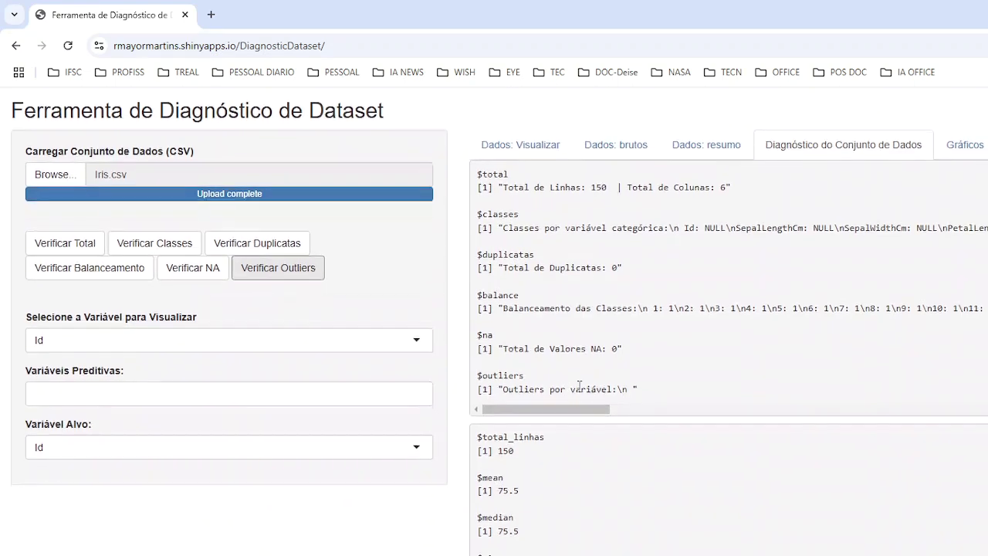
scroll(538, 439, up, 1)
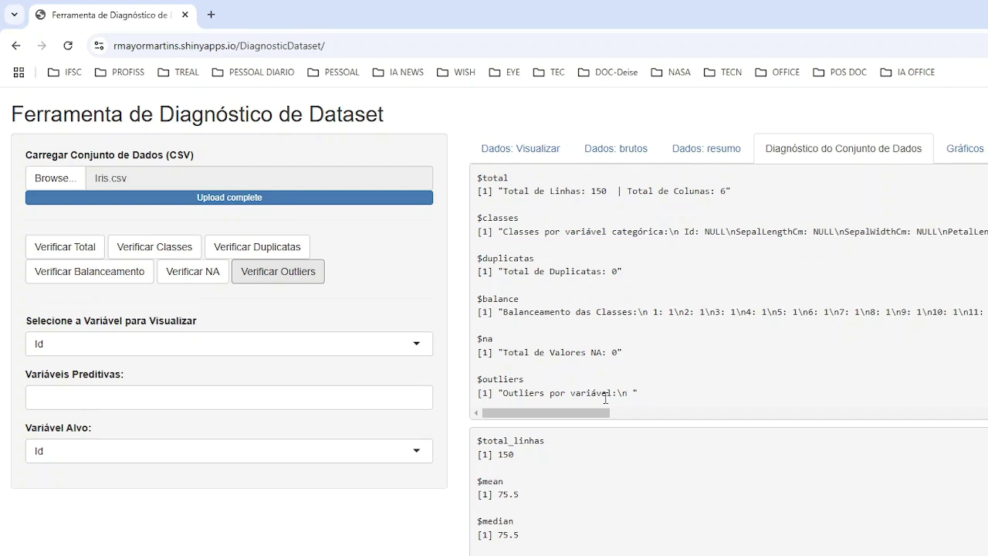
click(561, 414)
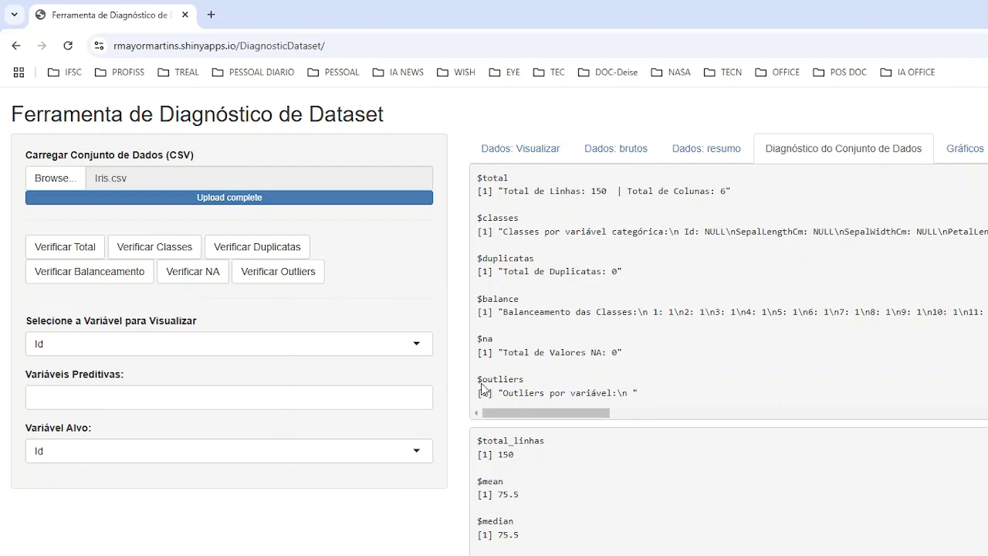
Step: Set the variable to visualize to SepalLengthCm for the diagnostic statistics
scroll(463, 374, down, 1)
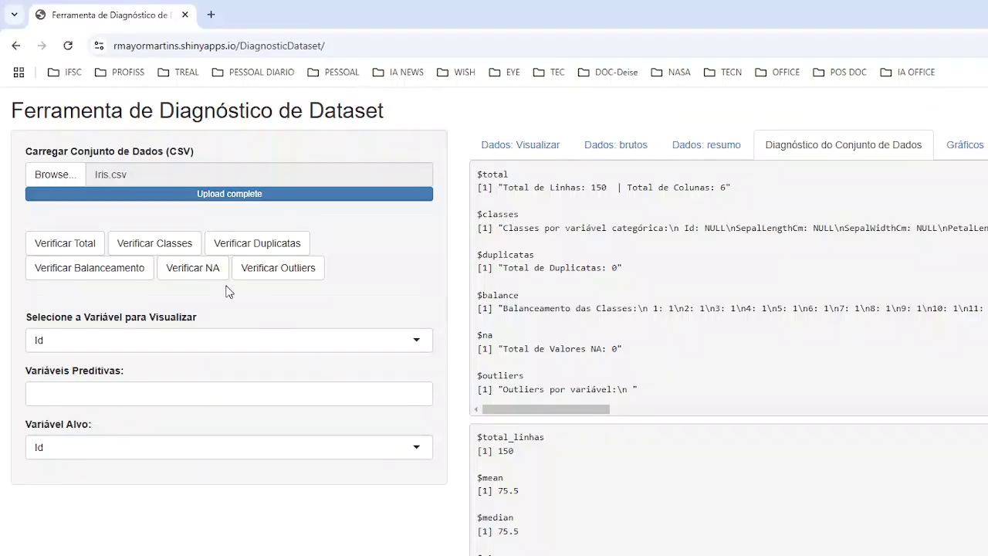
click(232, 347)
click(203, 386)
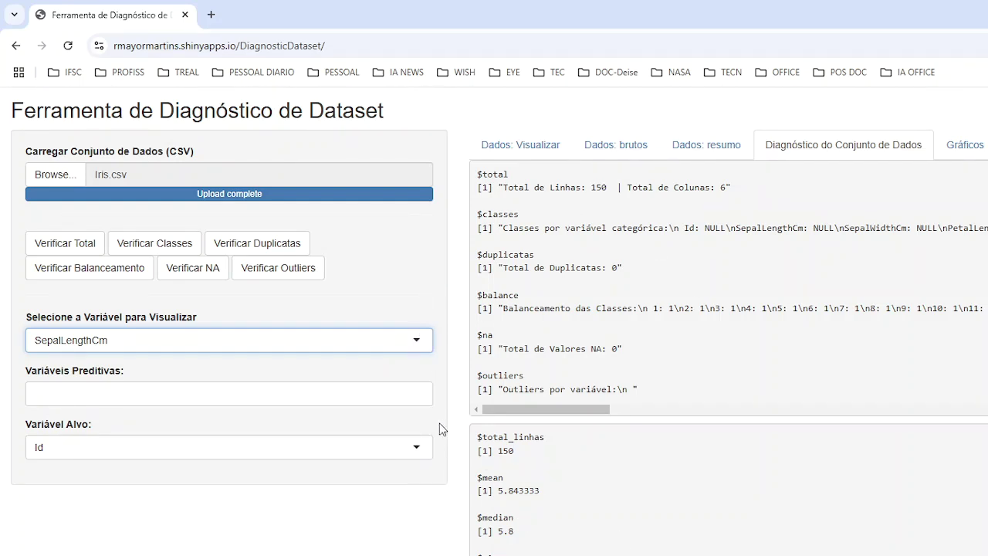
Step: Set the variable to visualize to SepalWidthCm and revisit the data preview, raw data, summary and diagnostic outputs
click(383, 342)
click(353, 403)
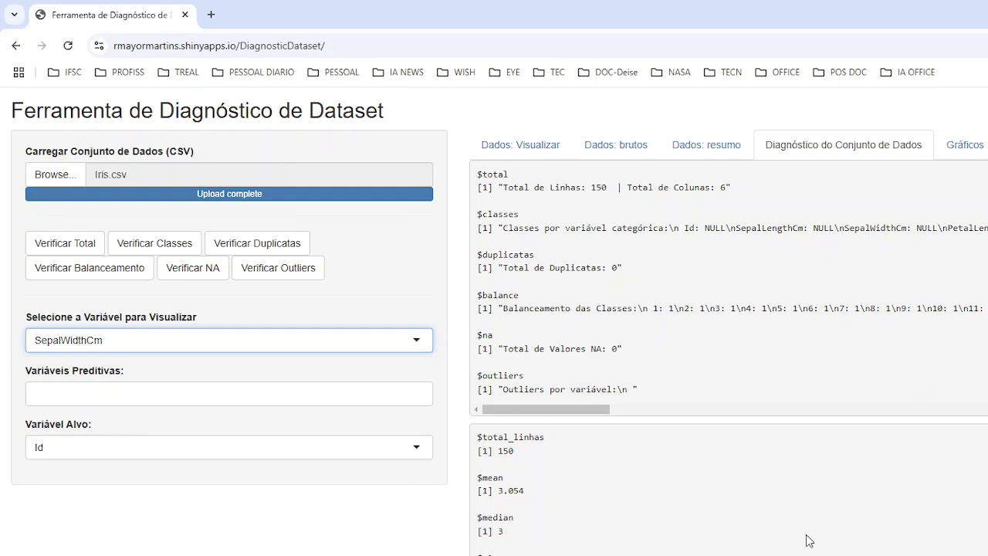
click(529, 149)
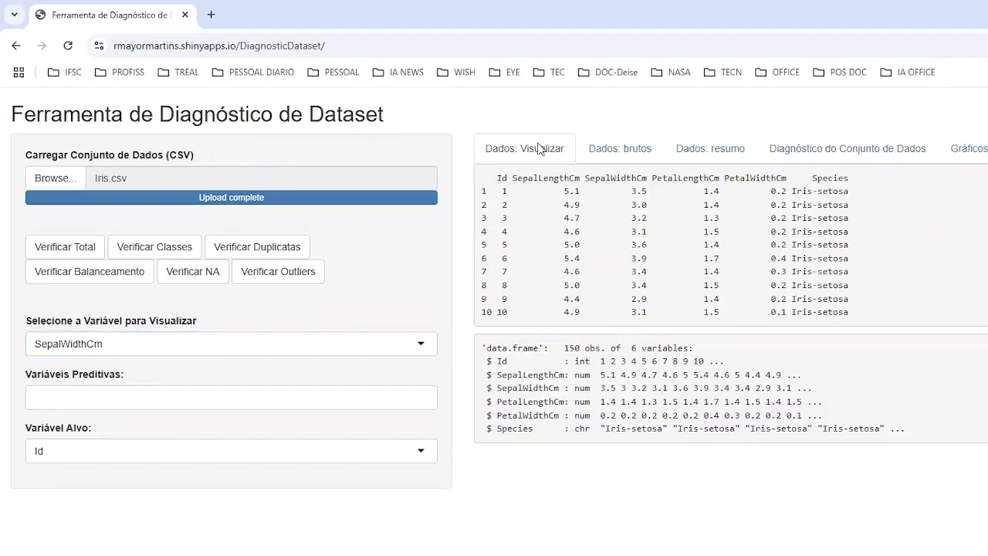
click(607, 151)
click(714, 148)
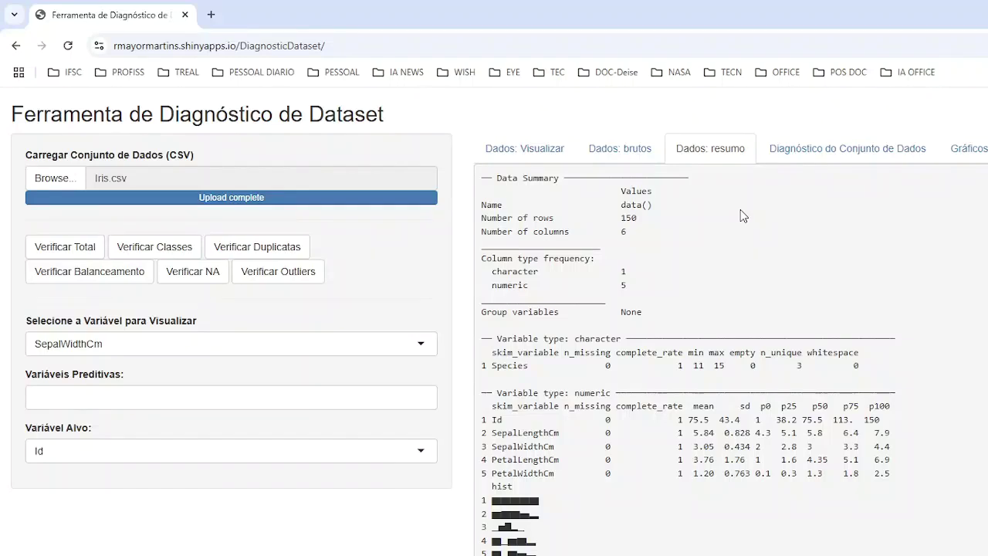
click(853, 152)
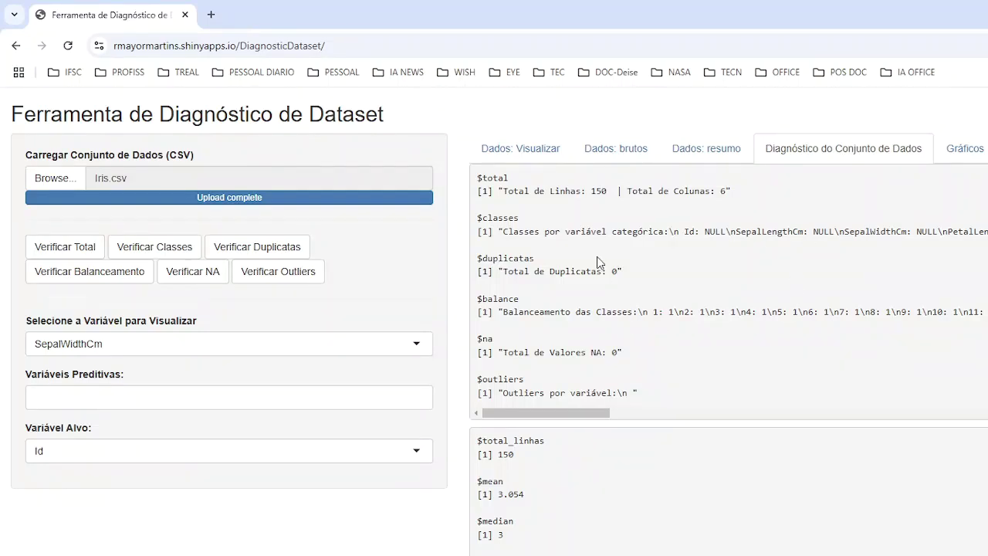
scroll(650, 506, down, 1)
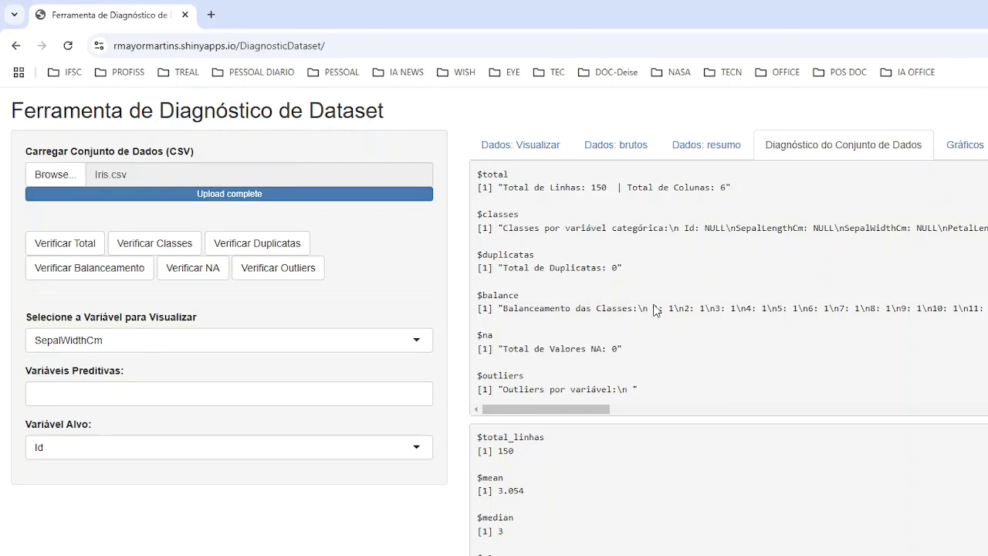
Step: Show the dataset charts with SepalLengthCm as the variable to visualize
click(951, 148)
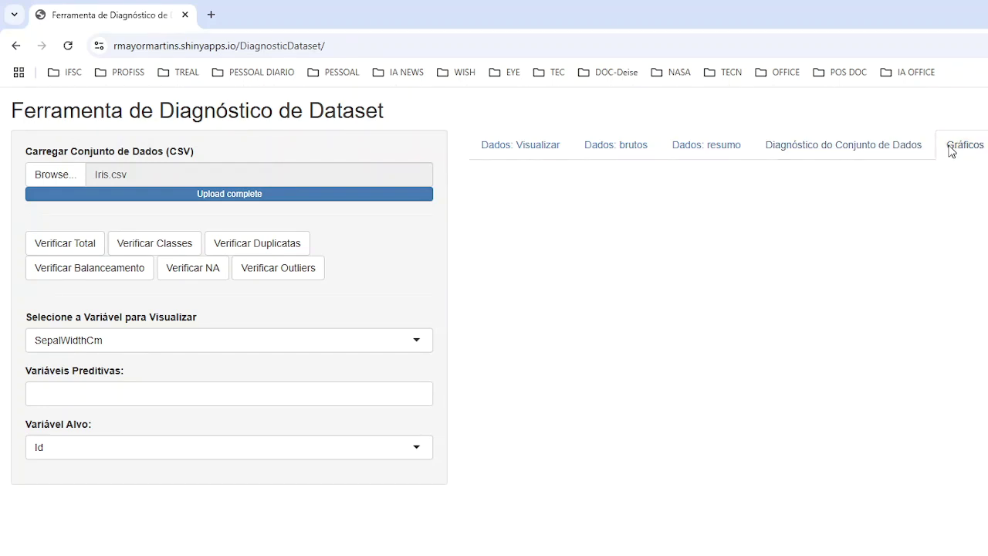
click(279, 340)
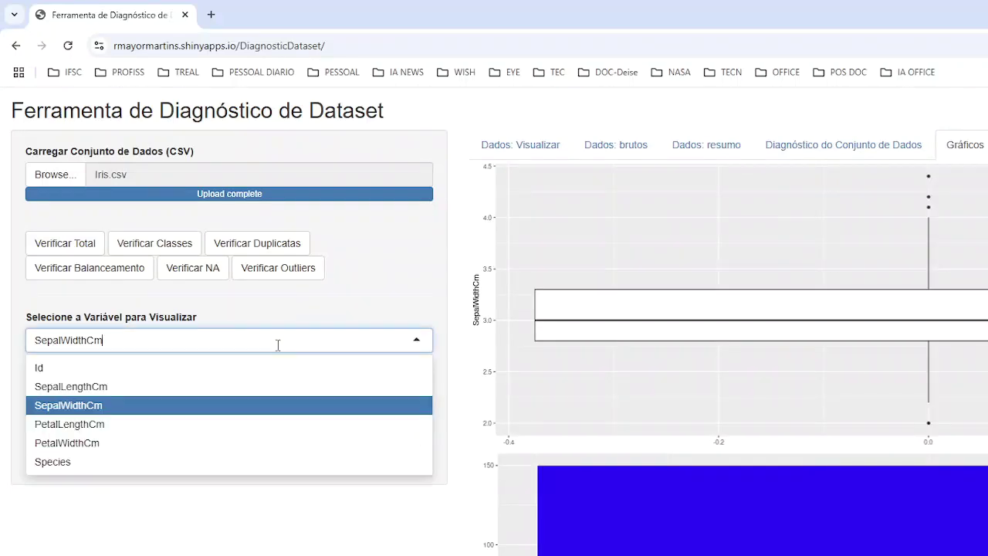
click(220, 387)
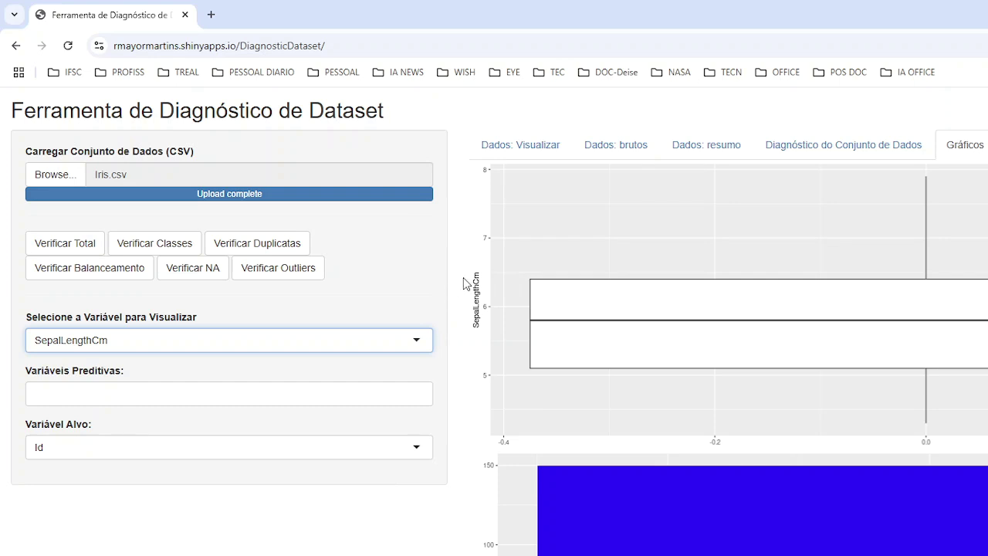
Step: Examine the box plot, frequency histogram and density chart of SepalLengthCm
scroll(464, 284, down, 1)
scroll(457, 312, up, 2)
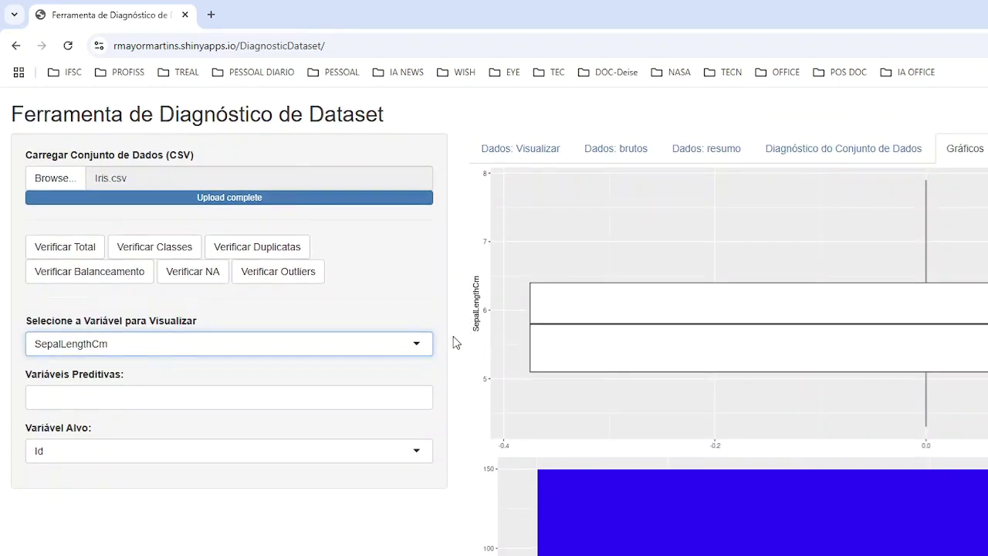
scroll(467, 410, down, 1)
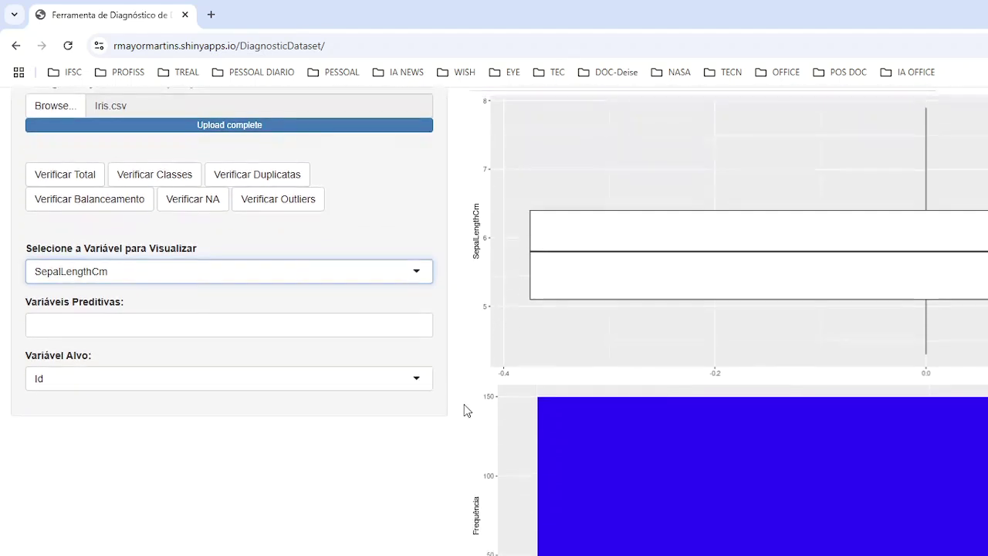
scroll(466, 409, up, 1)
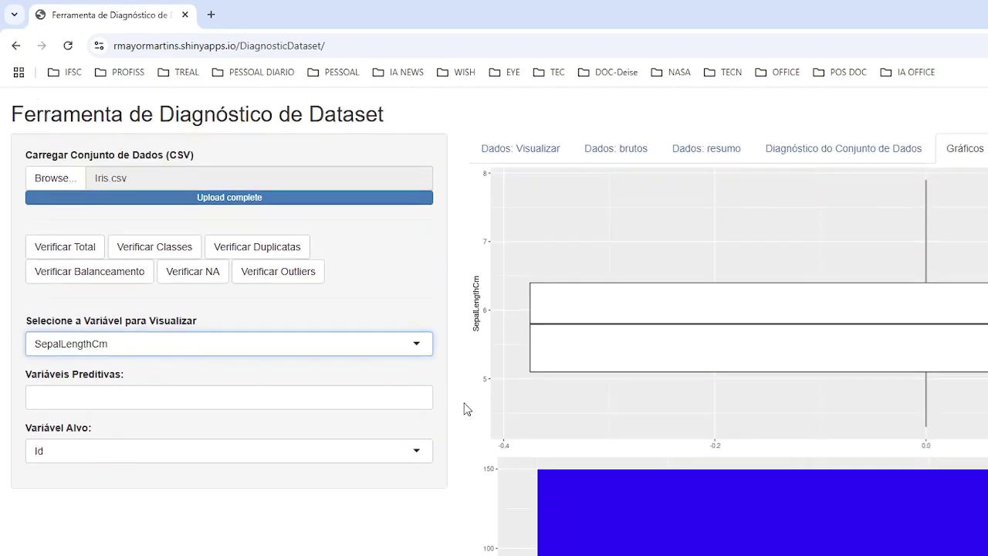
scroll(466, 410, down, 5)
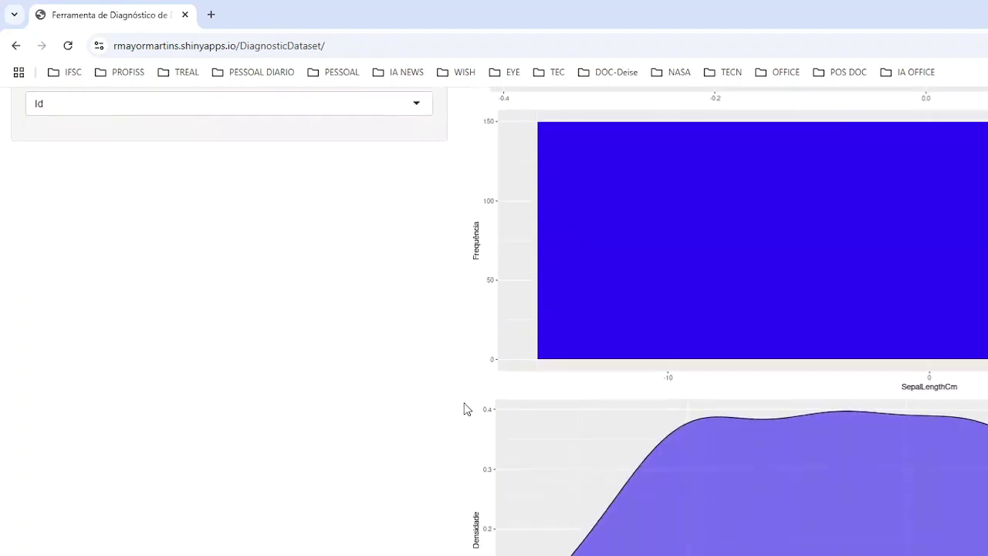
scroll(466, 410, up, 2)
scroll(466, 409, down, 1)
scroll(466, 409, up, 4)
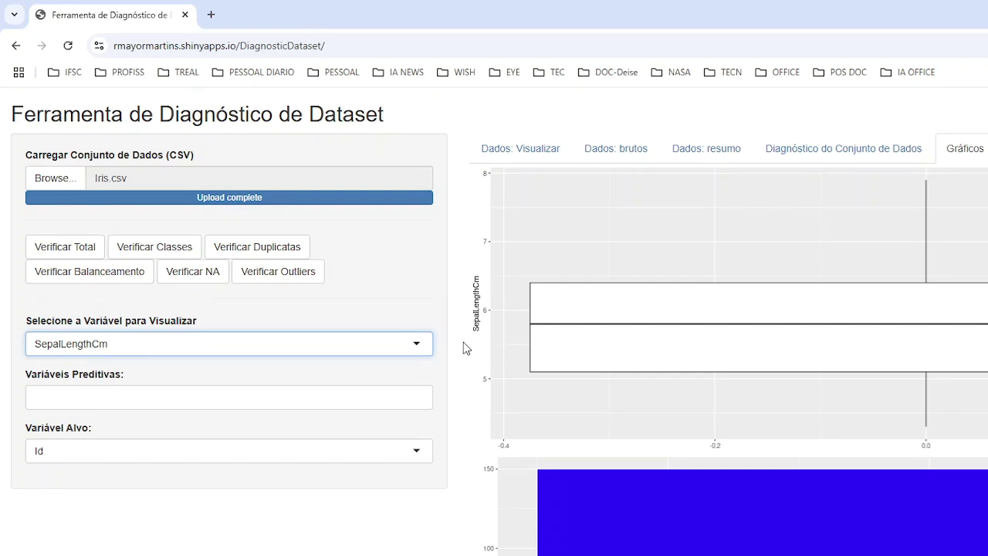
scroll(453, 352, down, 3)
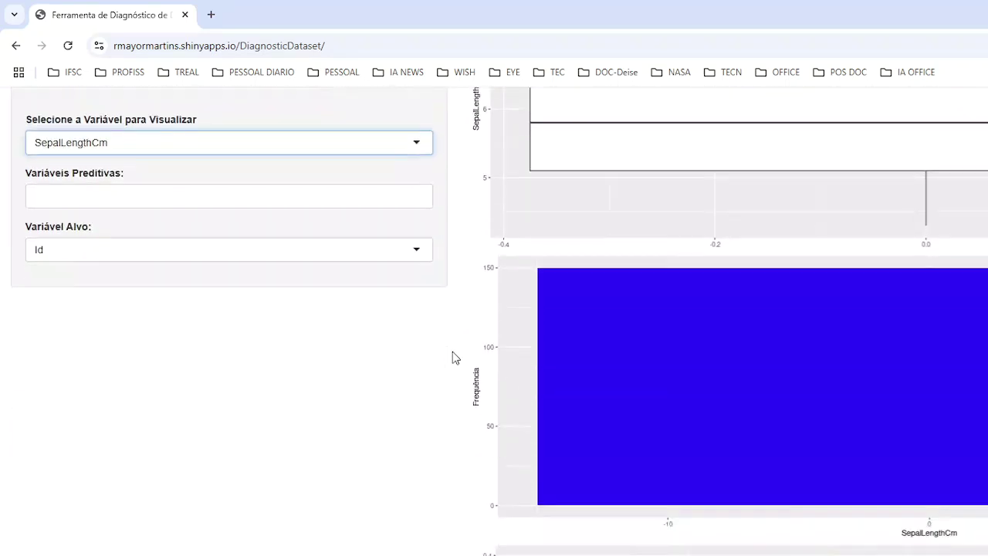
scroll(447, 448, down, 1)
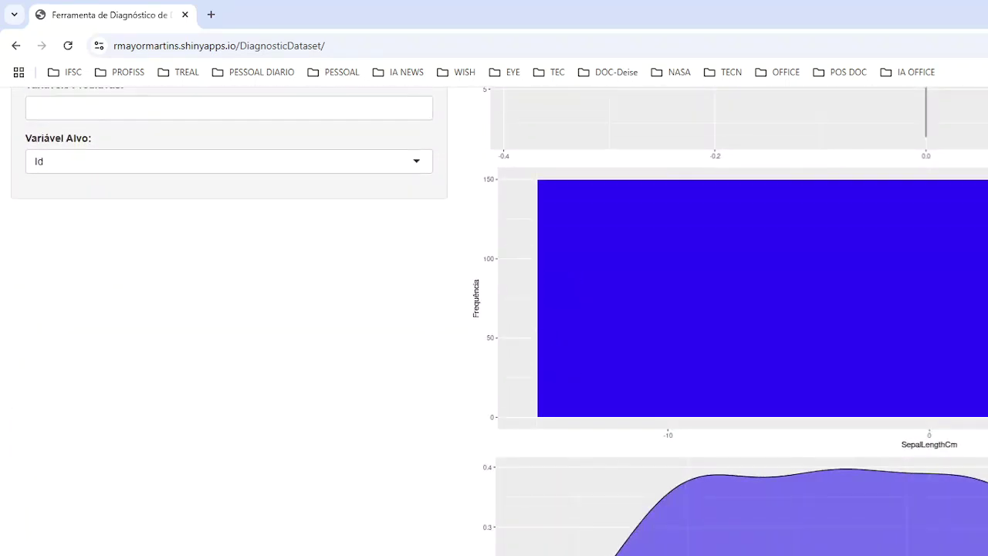
scroll(472, 411, up, 1)
scroll(471, 412, up, 3)
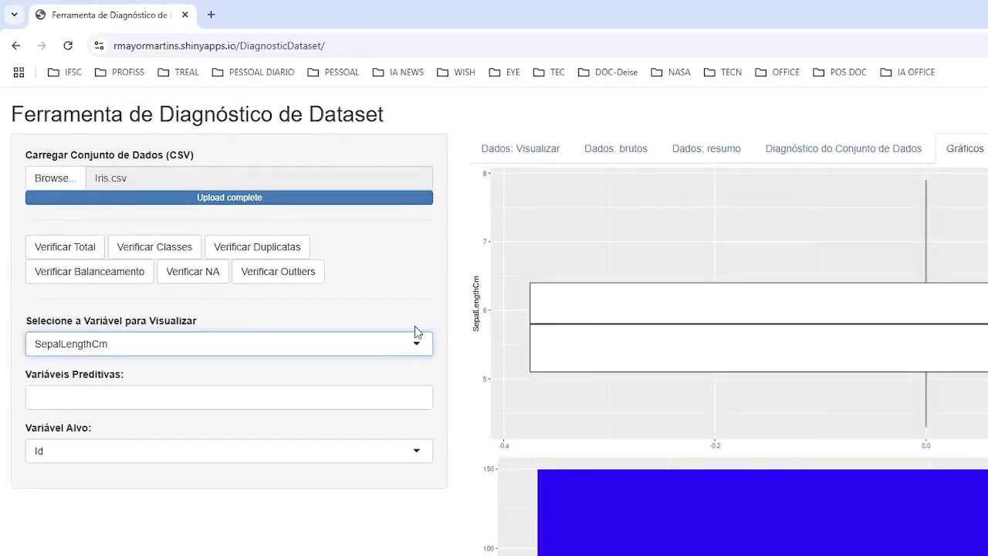
Step: Switch the charts to SepalWidthCm and examine its box plot, frequency histogram and density chart
click(399, 342)
click(309, 409)
scroll(455, 356, down, 3)
scroll(468, 353, down, 1)
scroll(467, 353, up, 1)
scroll(470, 347, down, 1)
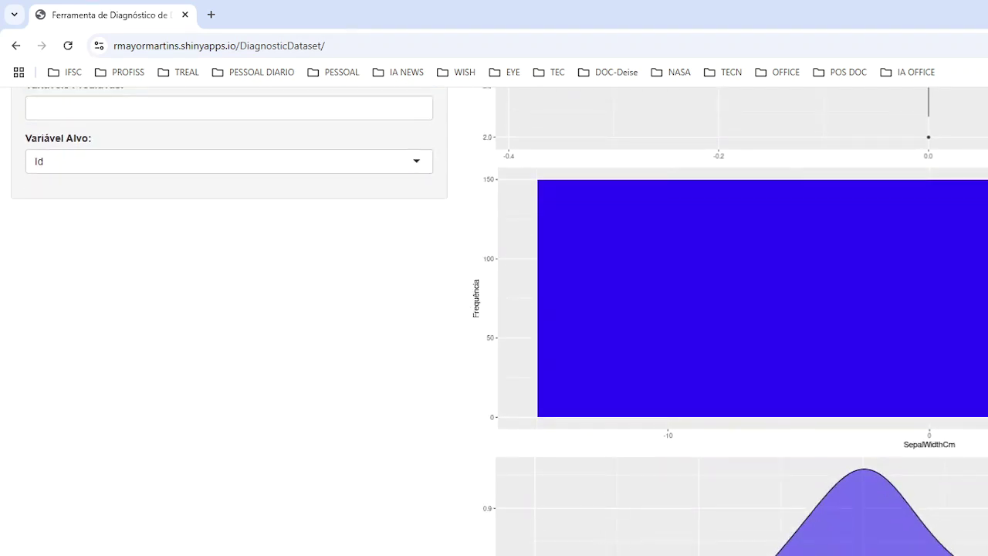
scroll(428, 486, up, 4)
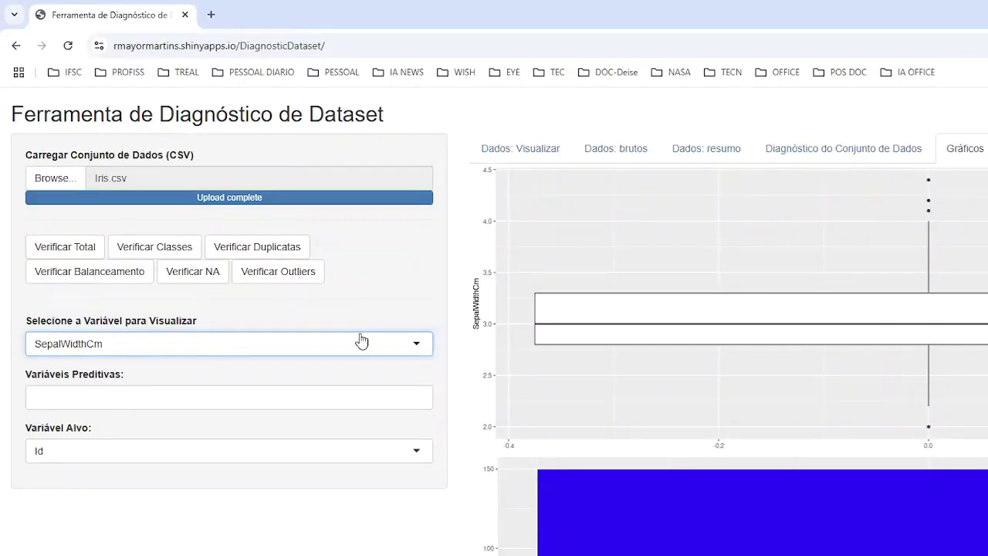
scroll(471, 316, down, 1)
scroll(477, 303, down, 3)
scroll(478, 303, up, 4)
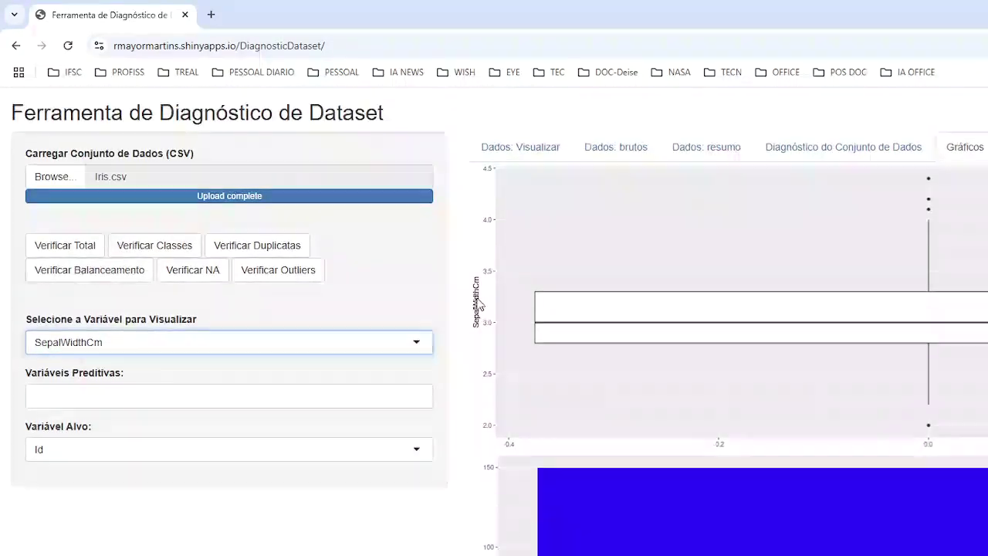
Step: Switch the charts to PetalLengthCm and examine its box plot, frequency histogram and density chart
click(406, 344)
click(347, 429)
scroll(480, 366, down, 4)
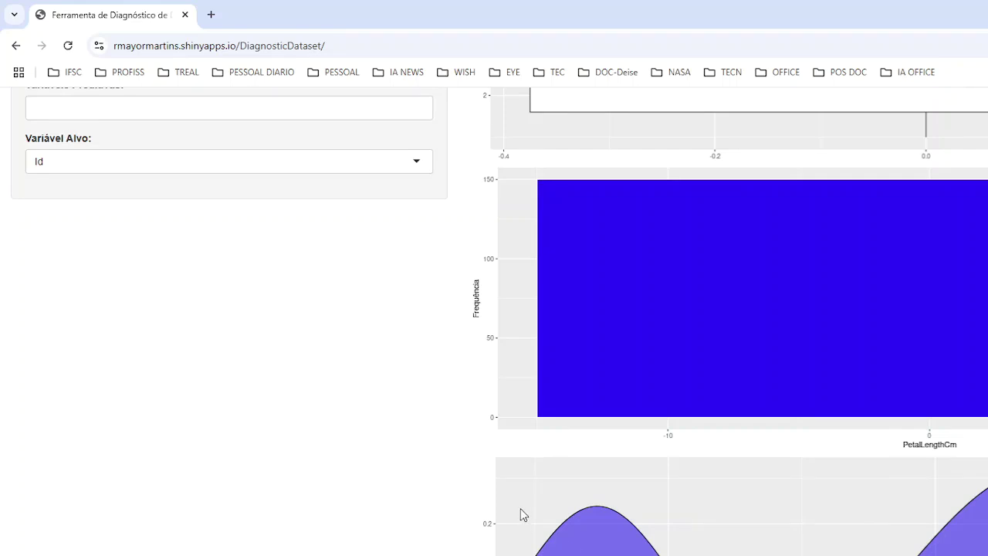
scroll(478, 463, up, 2)
scroll(610, 324, up, 2)
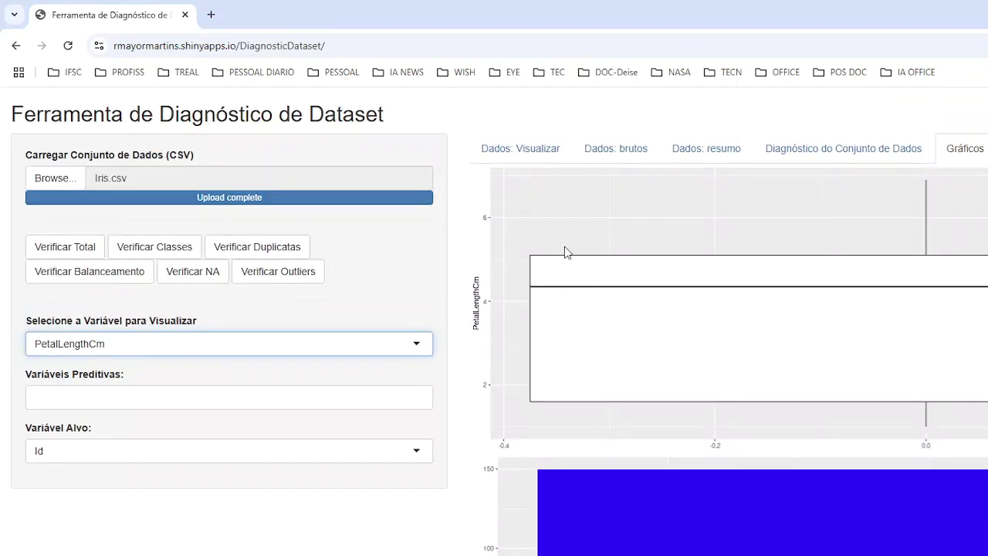
Step: View the charts for PetalWidthCm and for Species by selecting each as the variable to visualize
click(416, 345)
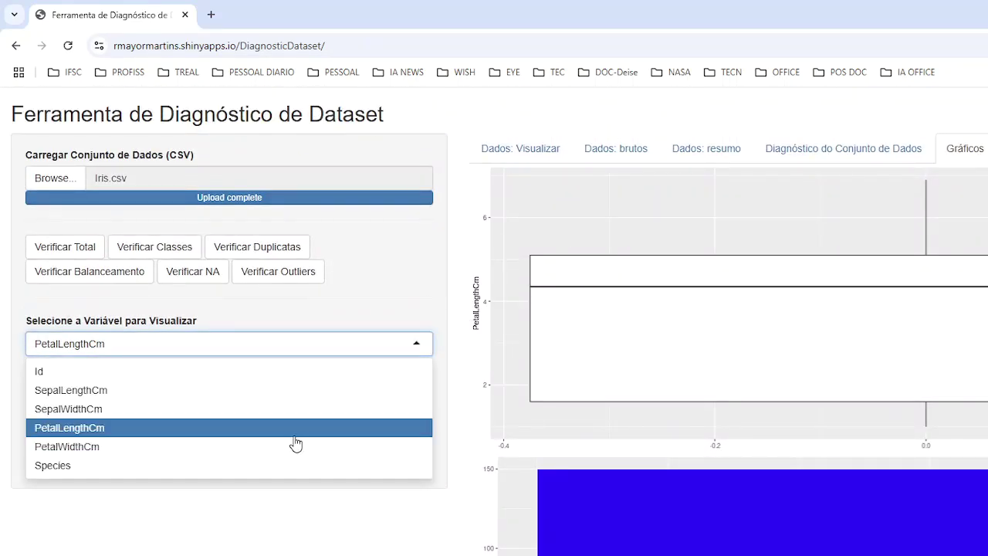
click(293, 446)
click(399, 340)
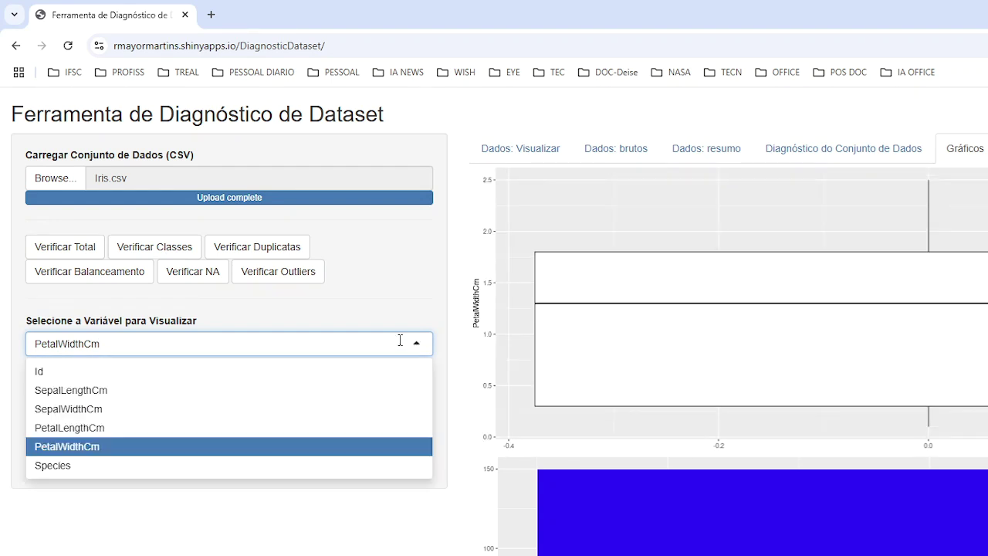
click(300, 469)
scroll(452, 351, down, 3)
scroll(452, 350, up, 3)
Step: Set the charted variable back to SepalLengthCm and glance over its charts
click(410, 347)
click(347, 390)
scroll(436, 370, down, 1)
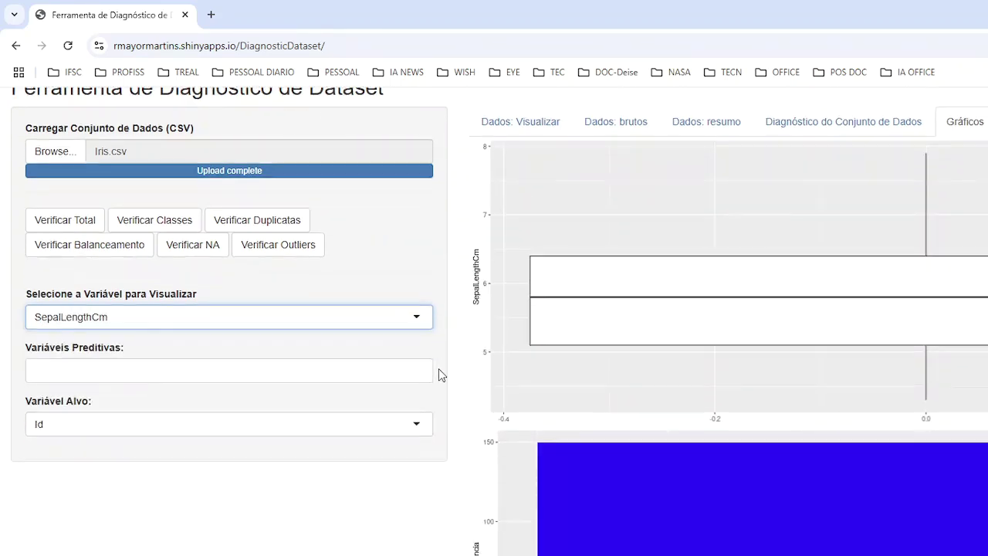
scroll(439, 374, down, 1)
scroll(437, 375, up, 2)
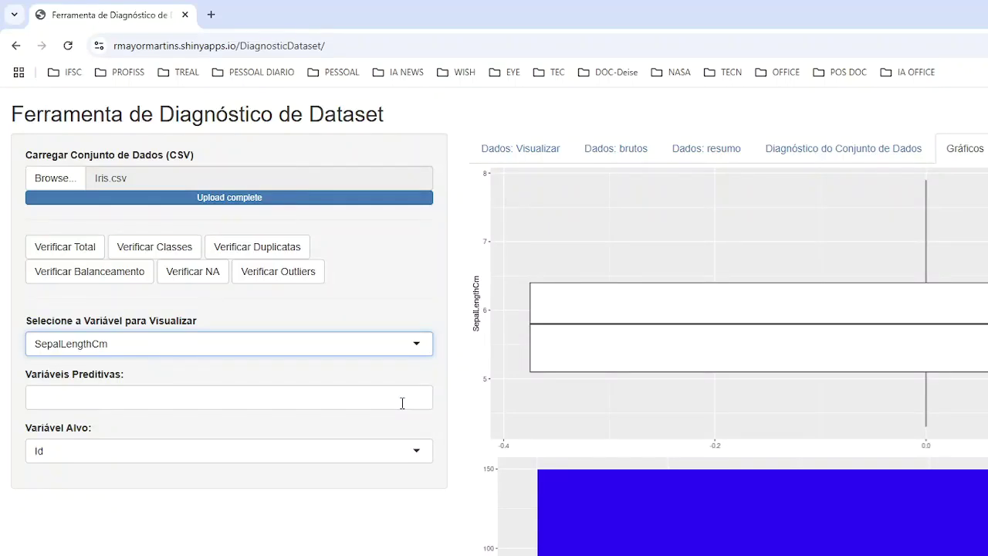
Step: Choose SepalLengthCm, SepalWidthCm, PetalLengthCm and PetalWidthCm as the predictor variables
click(401, 403)
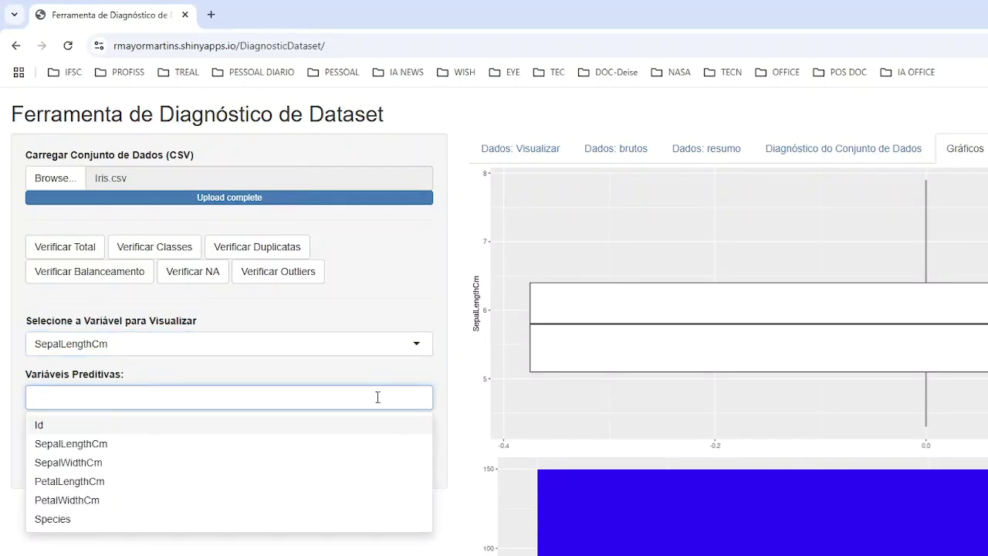
click(257, 443)
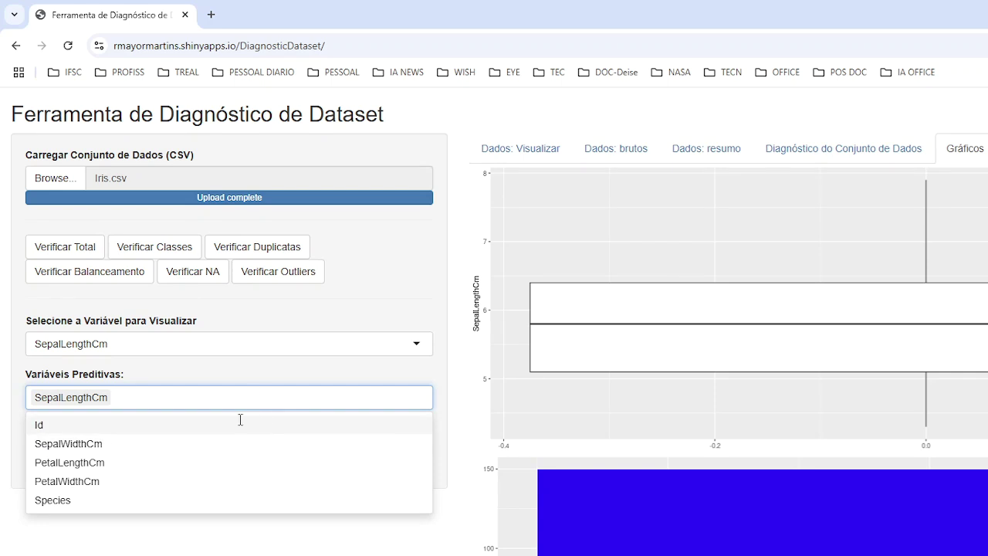
click(227, 443)
click(215, 448)
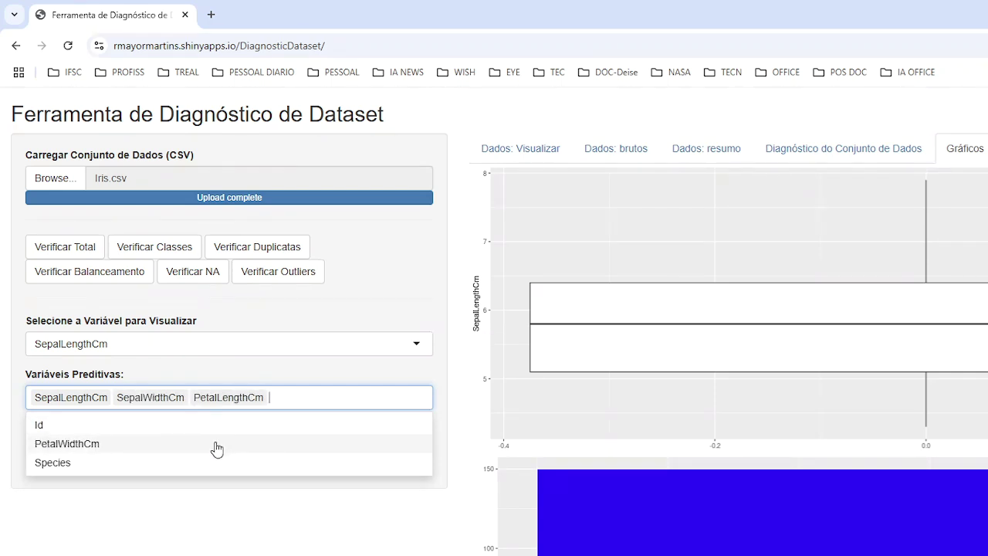
click(218, 445)
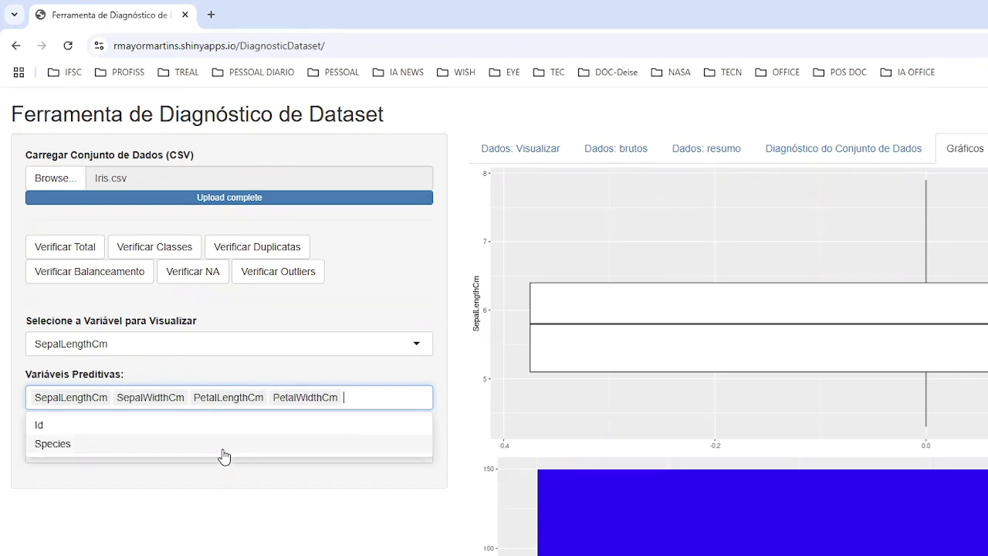
click(436, 380)
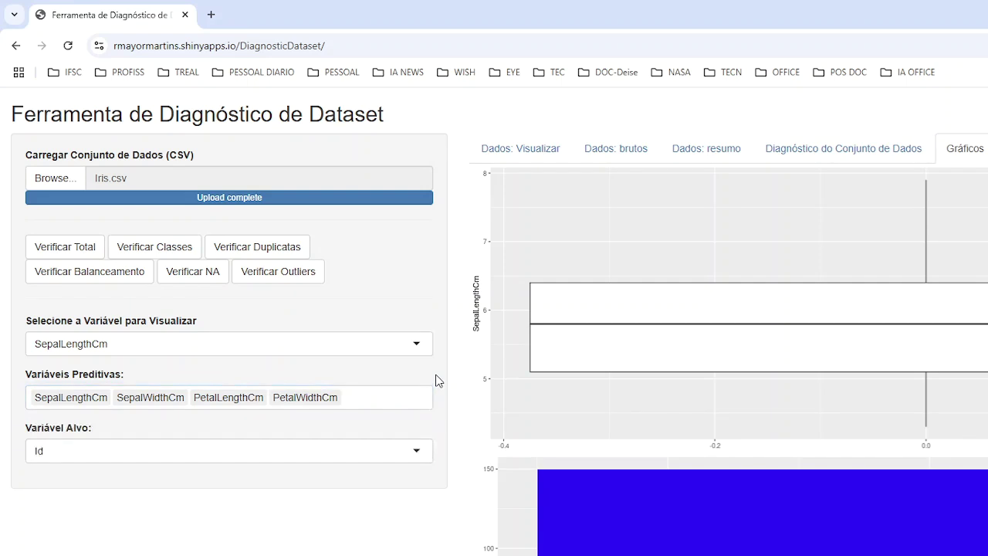
Step: Set the target variable to Species and inspect the charts down to the plot against the species classes
click(414, 452)
click(363, 555)
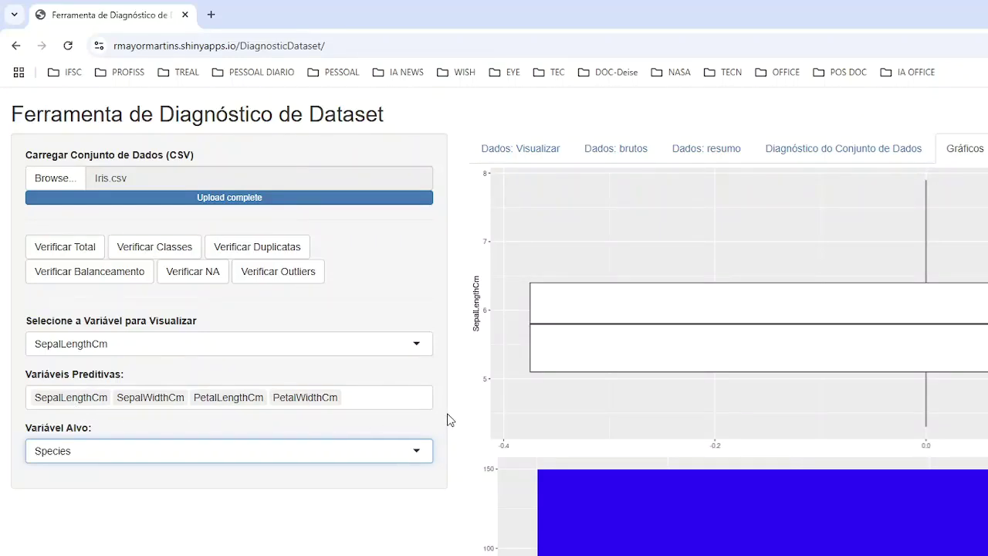
scroll(461, 419, down, 2)
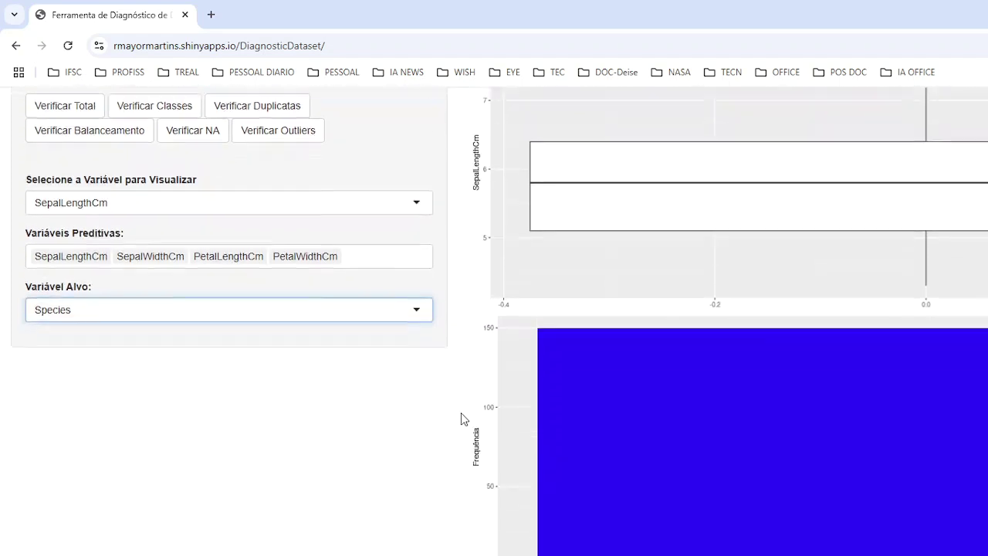
scroll(462, 419, down, 6)
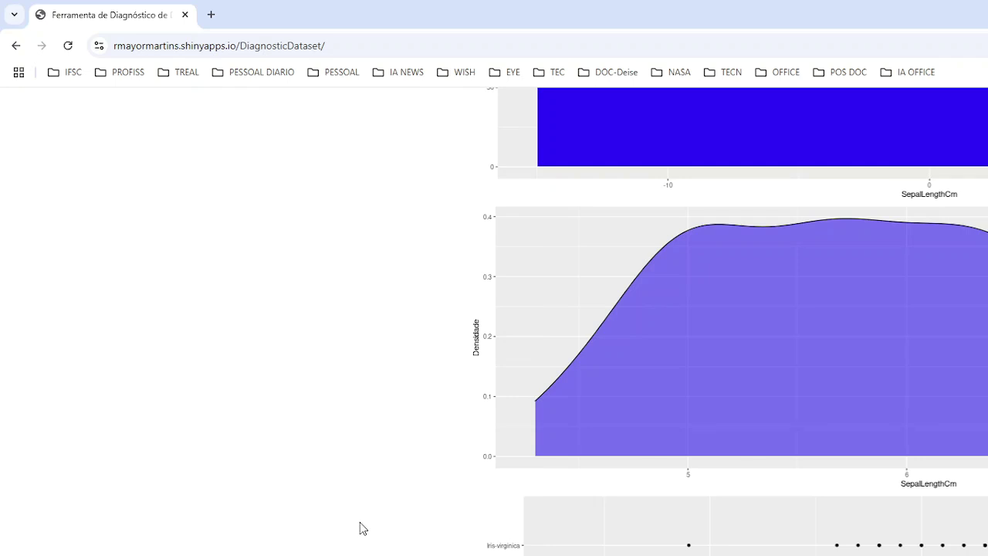
scroll(404, 545, up, 4)
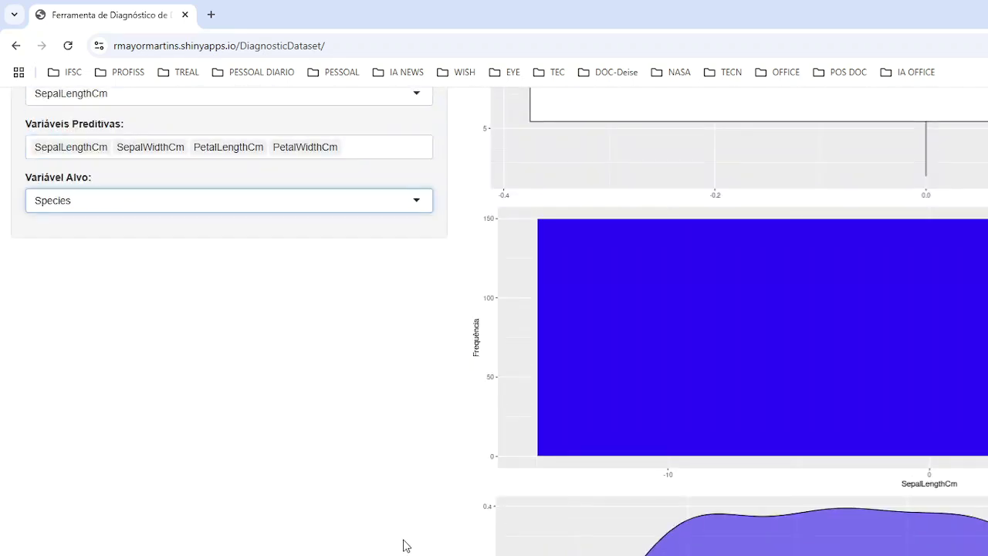
scroll(404, 545, down, 4)
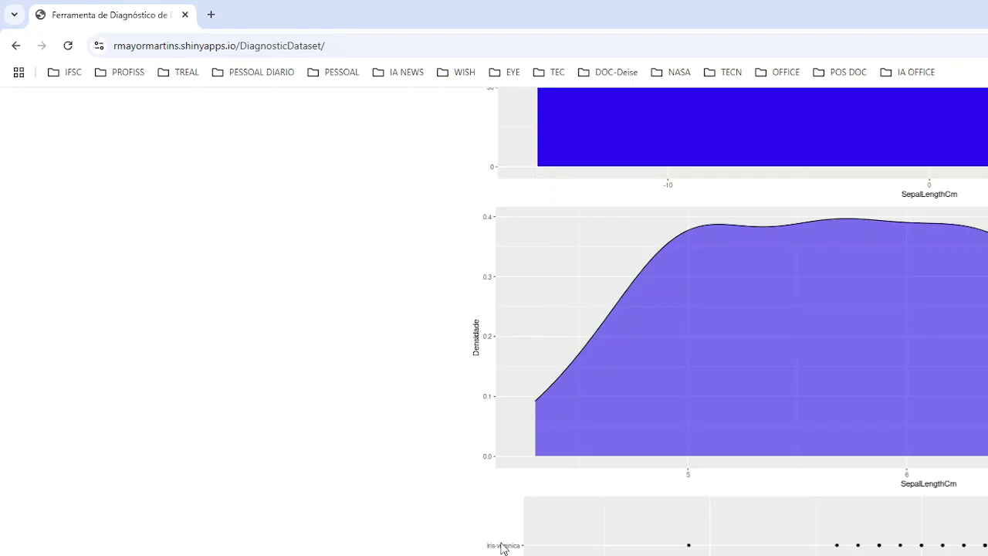
Step: Review the SepalLengthCm charts against the chosen predictor and target variables, and return to the preview of the dataset's first rows and structure
scroll(487, 545, up, 5)
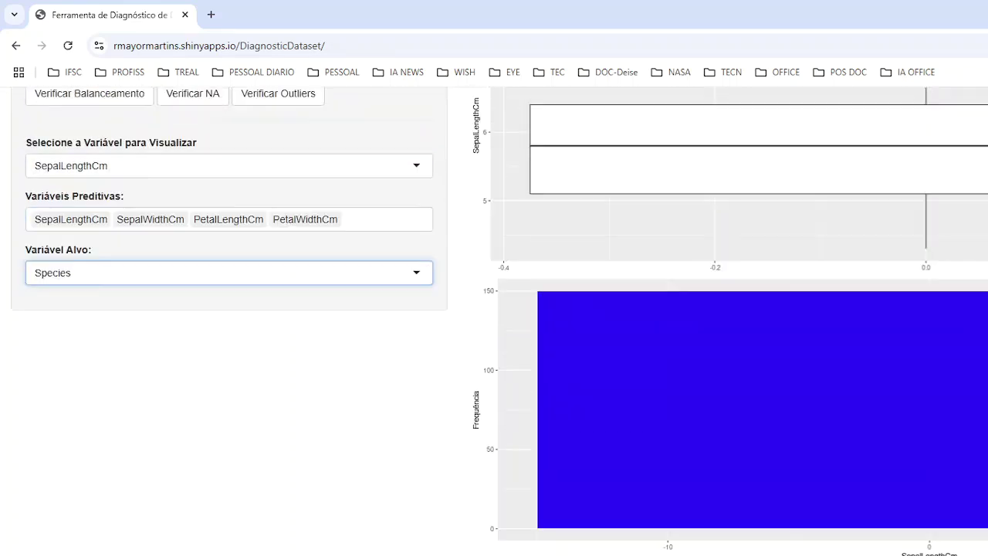
scroll(427, 442, down, 5)
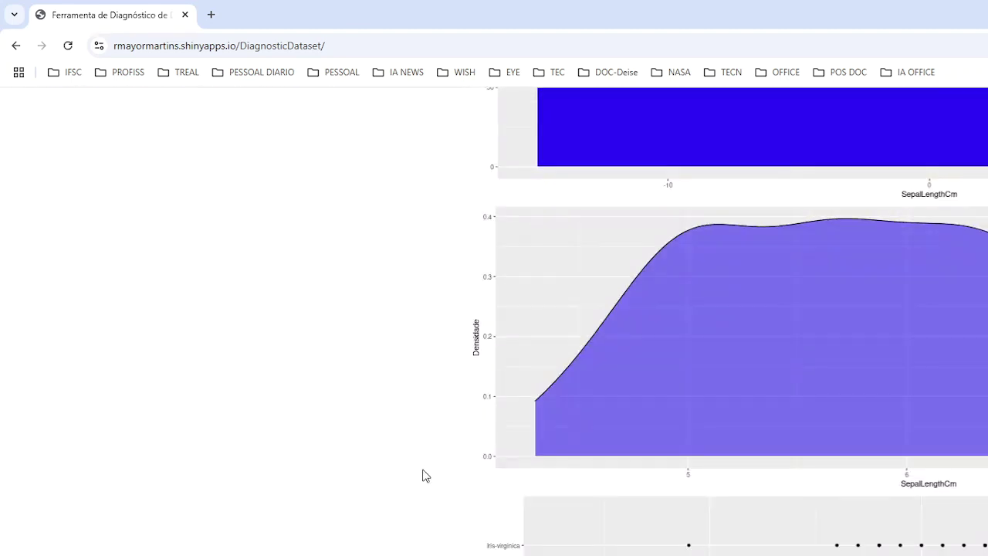
scroll(194, 421, up, 7)
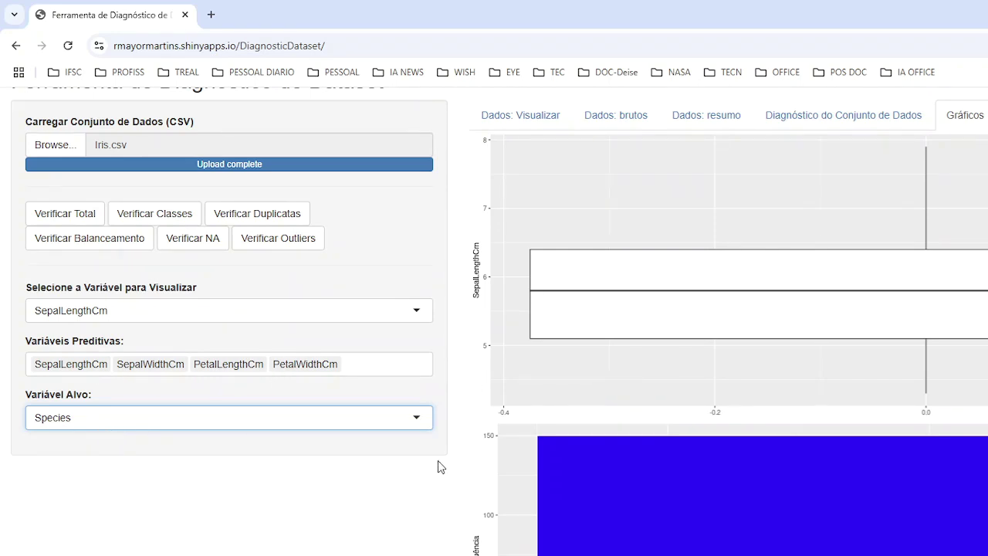
scroll(436, 466, down, 7)
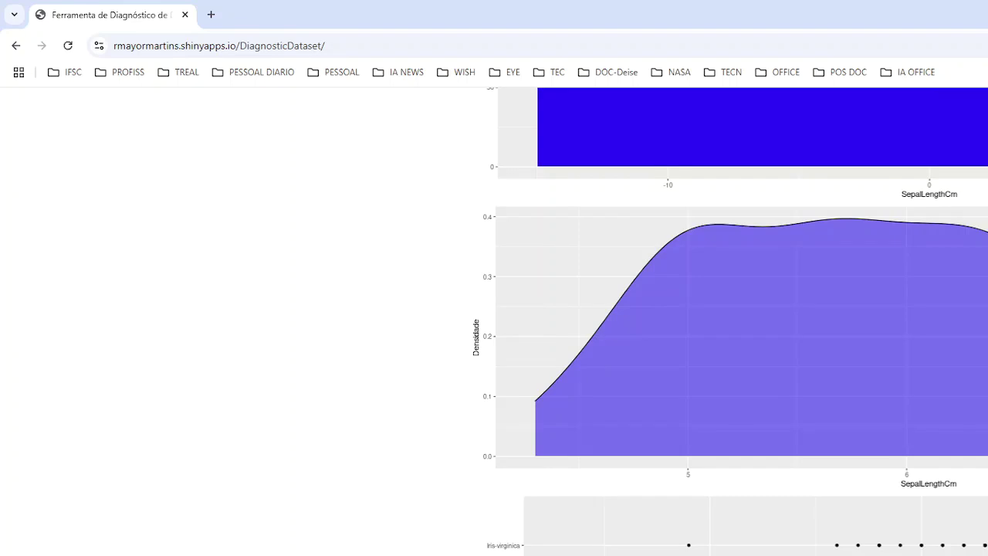
scroll(439, 405, up, 7)
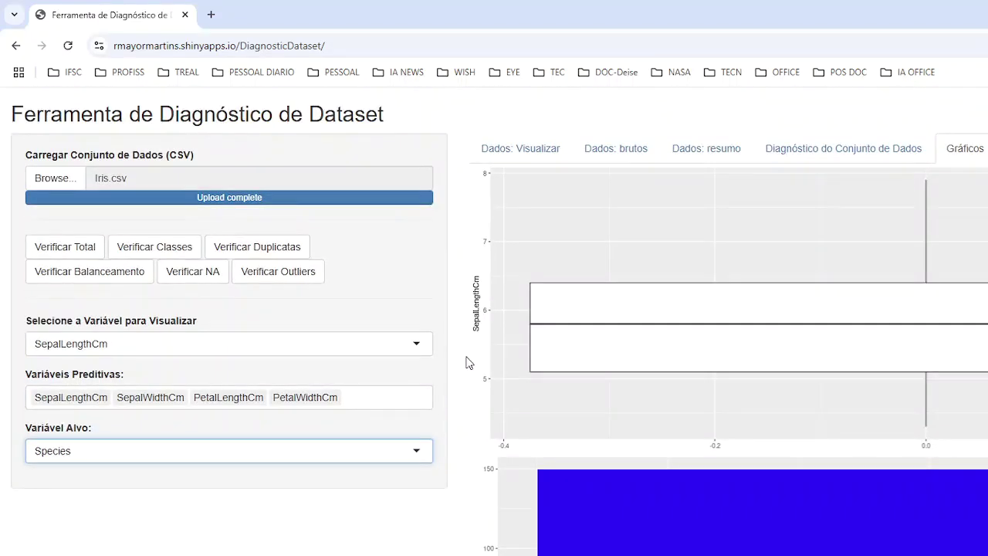
click(506, 151)
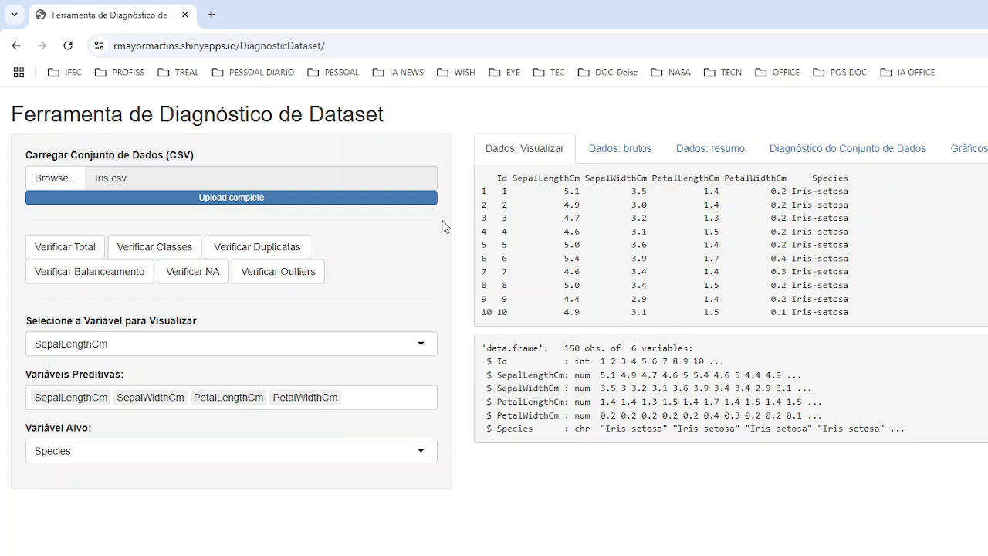